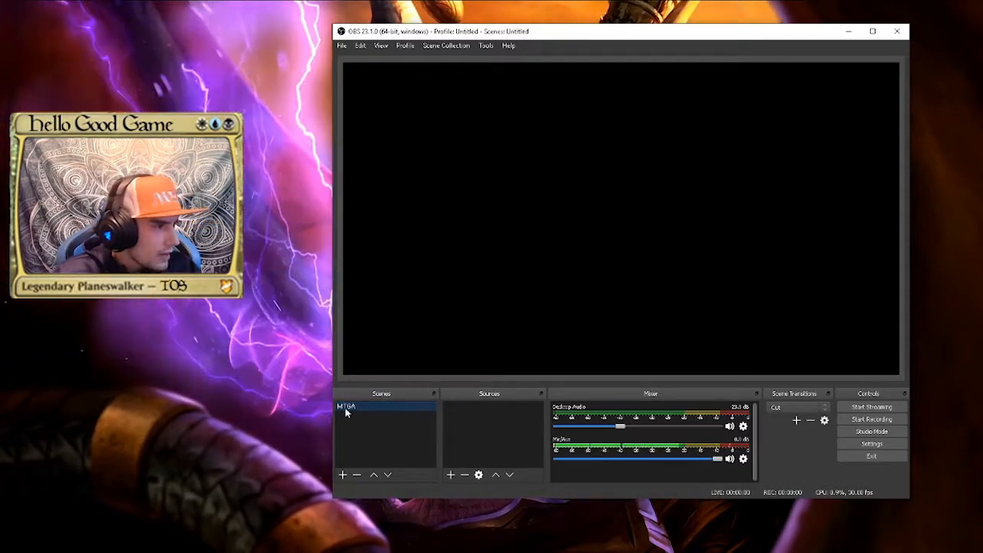
Add a new scene named New Scene to the scene collection
{"action": "left_click", "coordinate": [342, 474]}
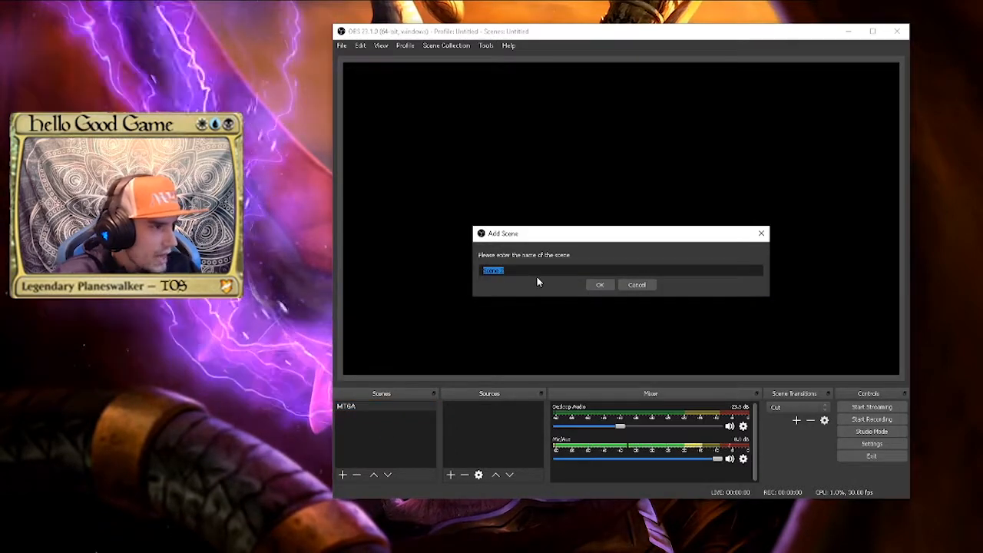
{"action": "type", "text": "Ntiw S"}
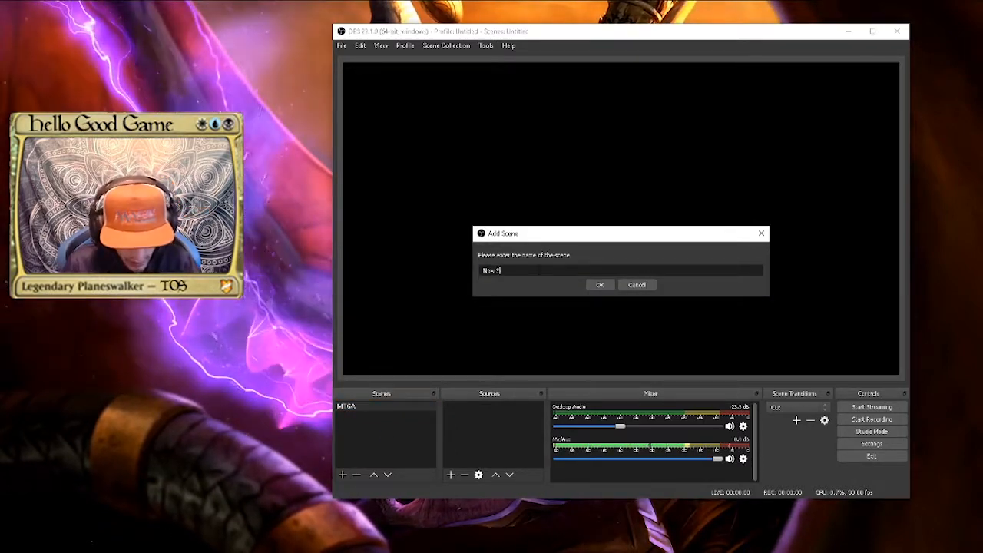
{"action": "type", "text": "cene"}
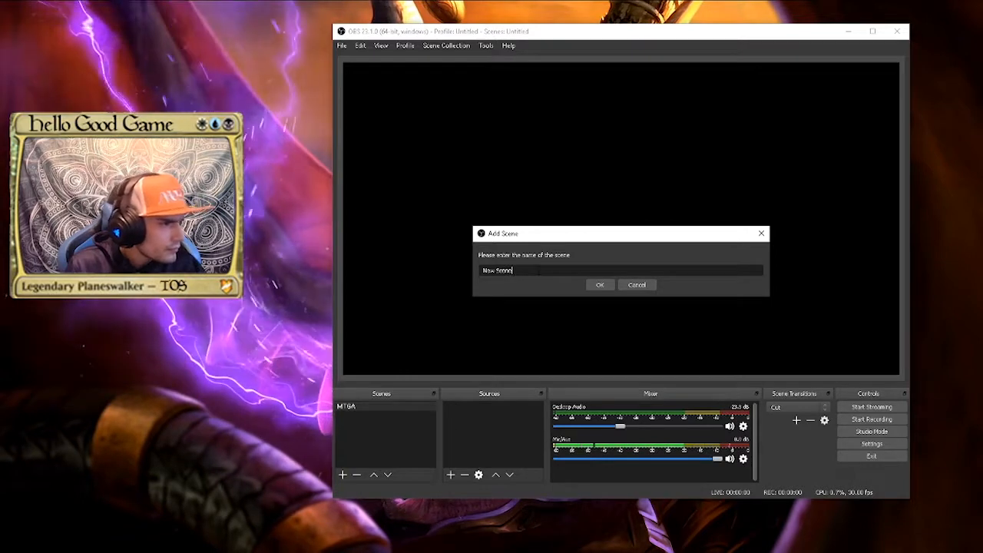
{"action": "key", "text": "Return"}
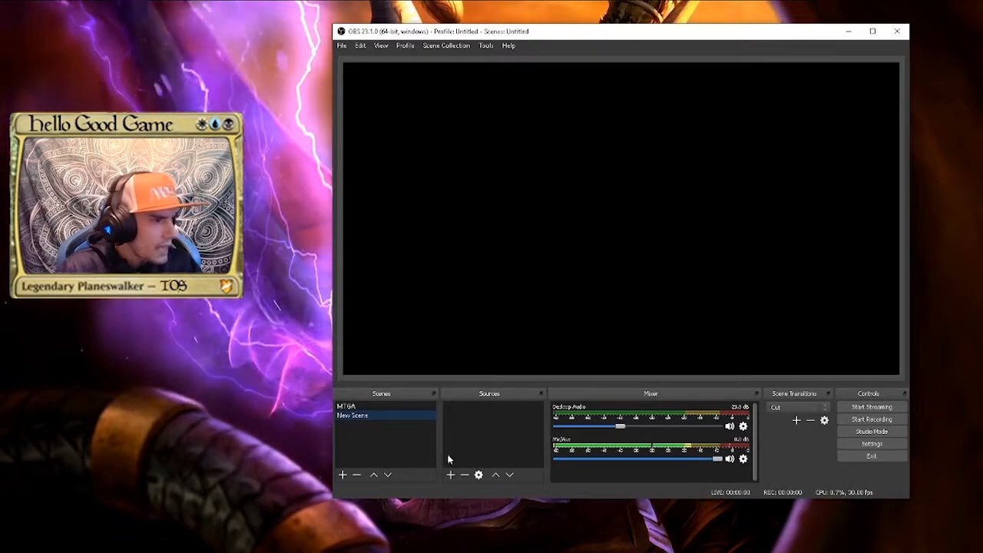
Add a Game Capture source with the default name, set to capture the specific window [MTGA.exe]: MTGA
{"action": "left_click", "coordinate": [451, 475]}
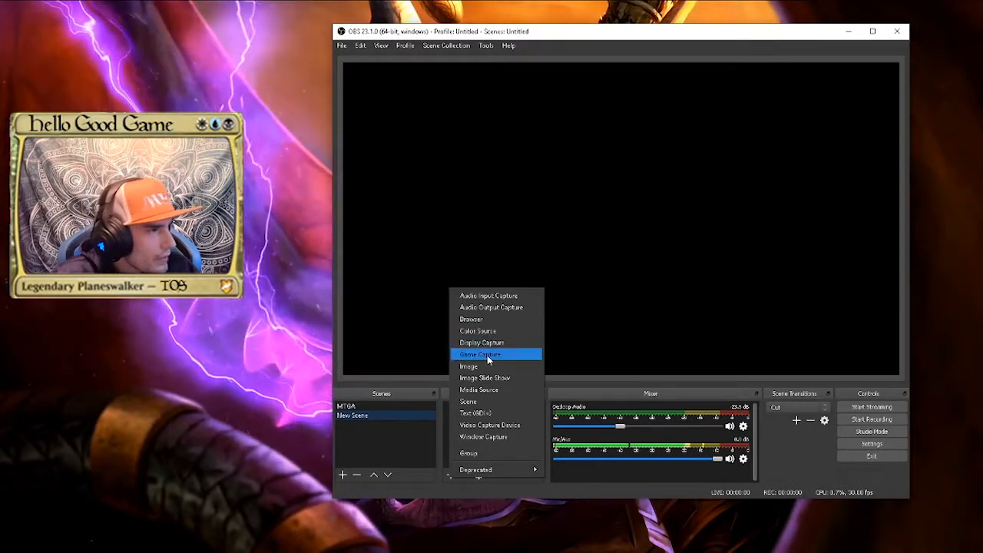
{"action": "left_click", "coordinate": [487, 357]}
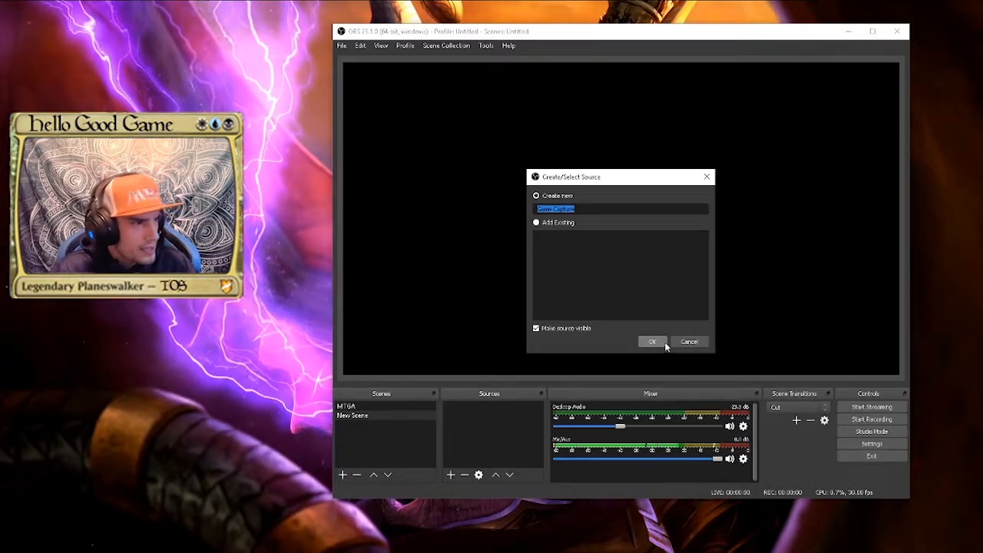
{"action": "left_click", "coordinate": [652, 342]}
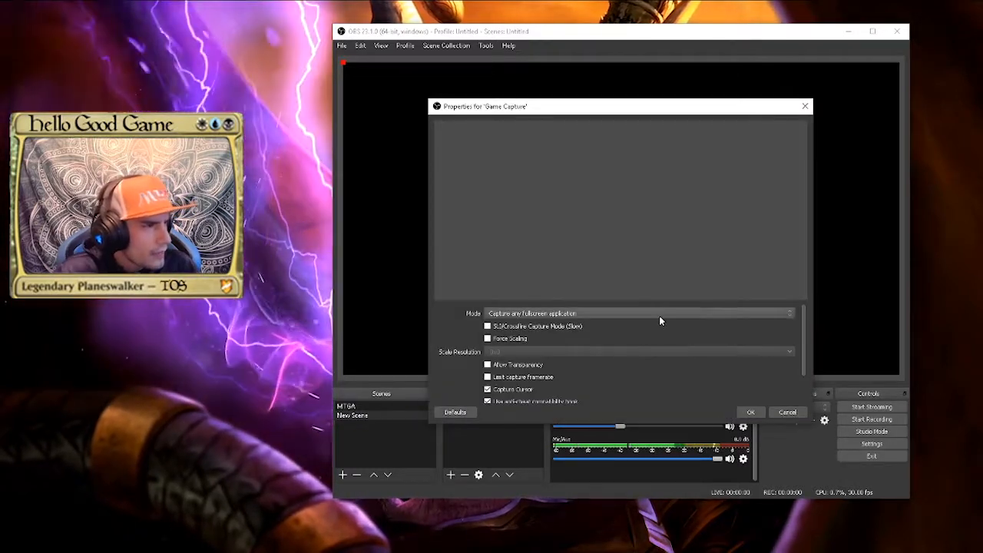
{"action": "left_click", "coordinate": [660, 314]}
{"action": "left_click", "coordinate": [579, 321]}
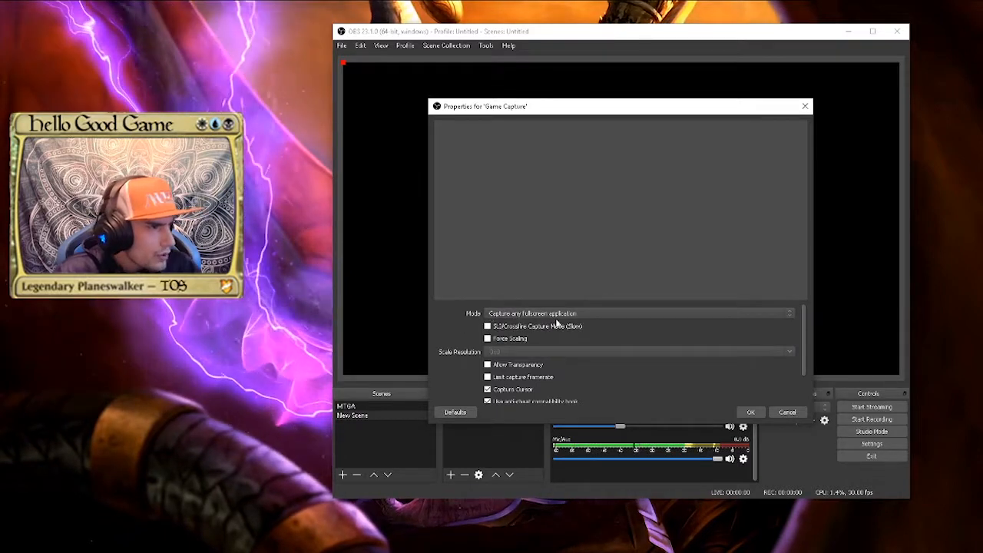
{"action": "left_click", "coordinate": [558, 314]}
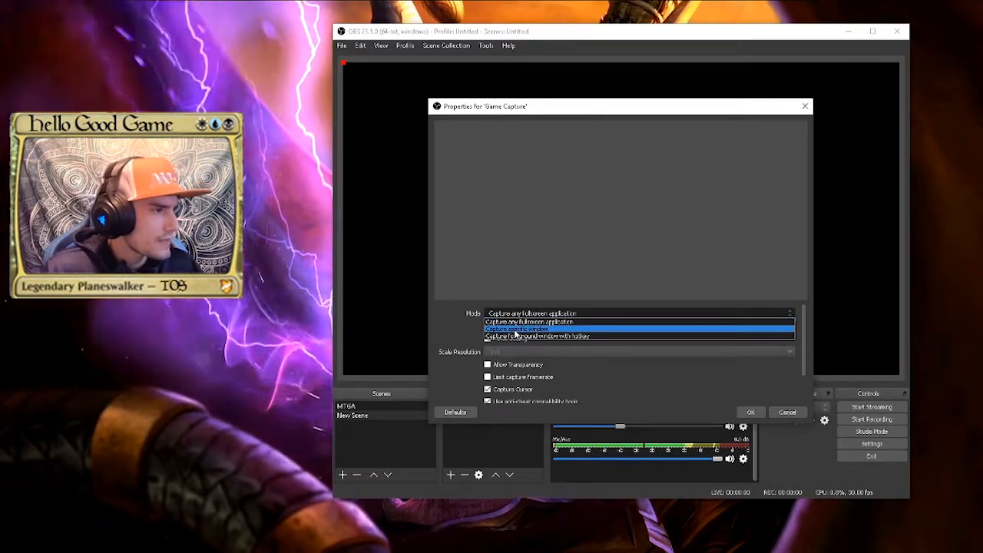
{"action": "left_click", "coordinate": [516, 329]}
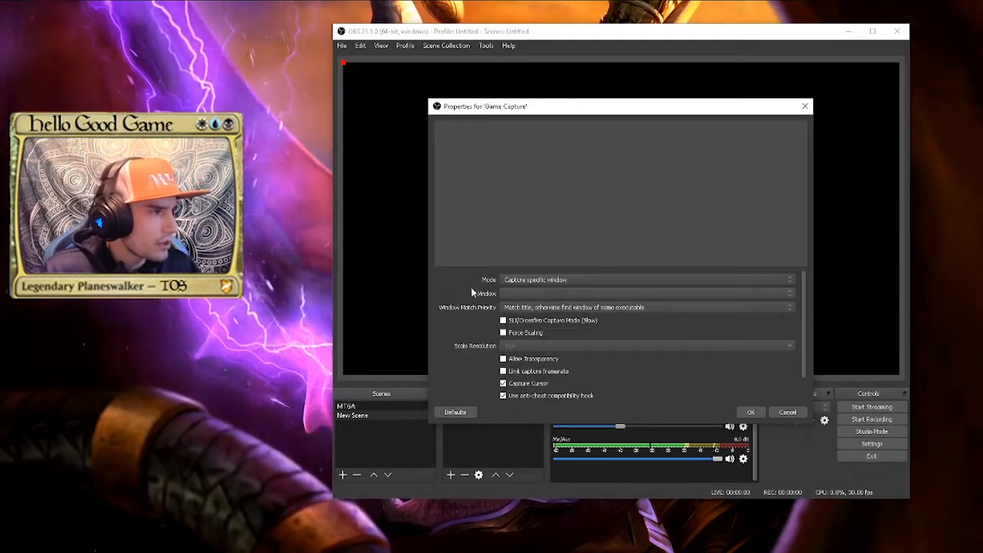
{"action": "left_click", "coordinate": [592, 294]}
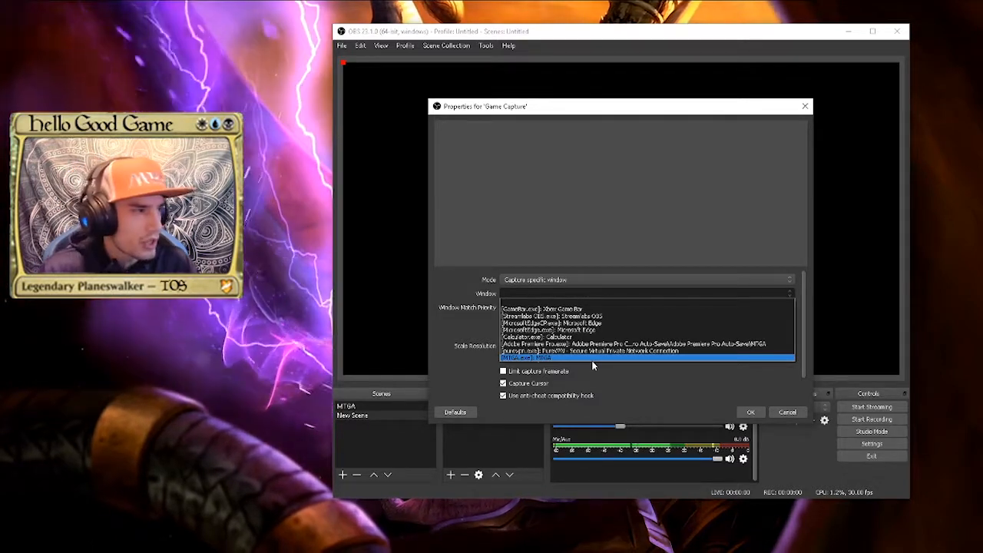
{"action": "left_click", "coordinate": [519, 358]}
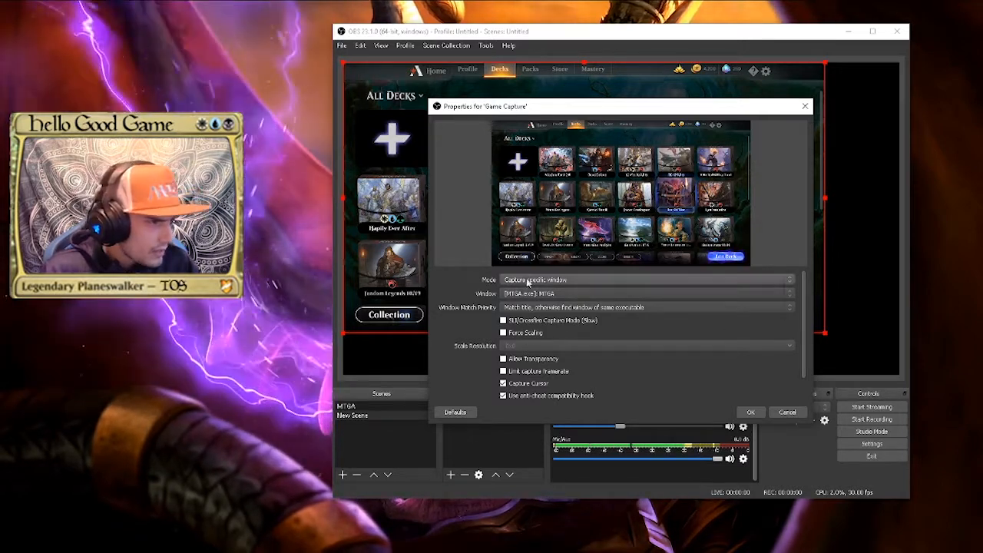
{"action": "left_click", "coordinate": [749, 413]}
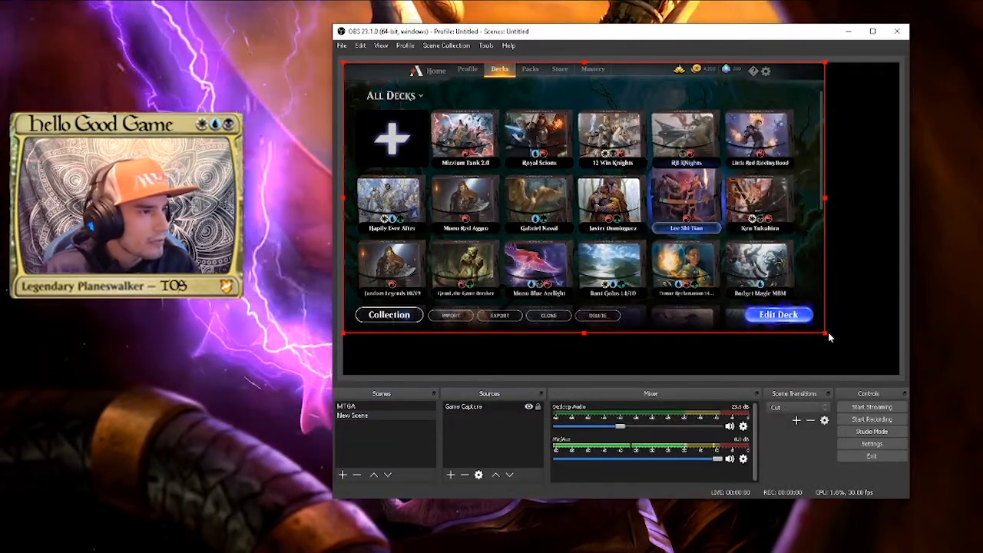
Enlarge the game capture to fill the whole preview canvas and deselect it
{"action": "left_click_drag", "start_coordinate": [829, 337], "coordinate": [903, 375]}
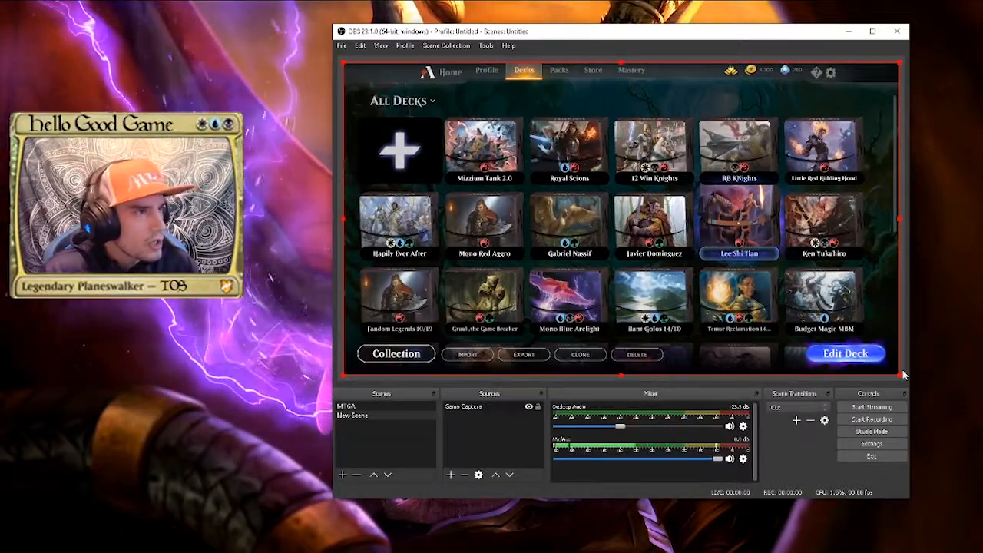
{"action": "left_click", "coordinate": [484, 446]}
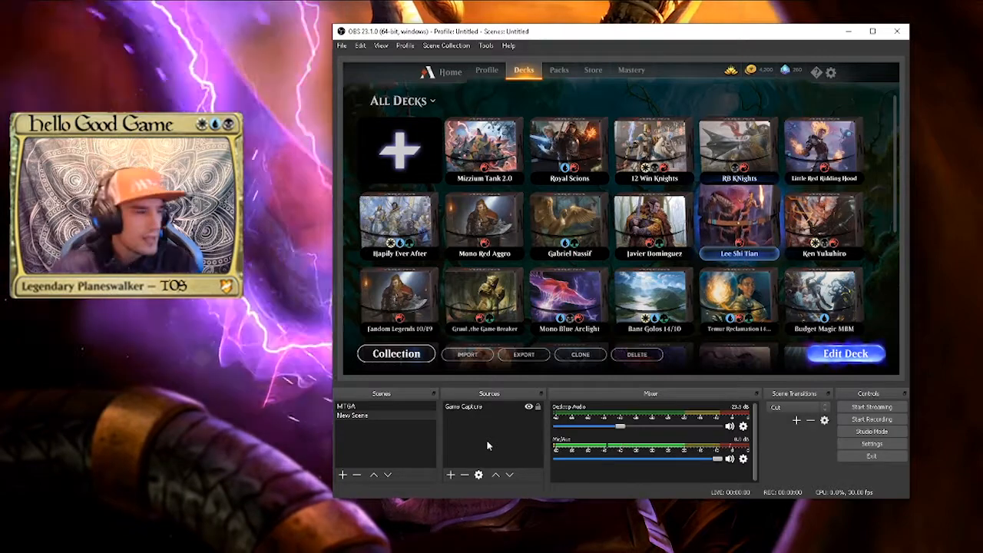
Add a new Video Capture Device source with the default name, discarding the changes in its properties
{"action": "left_click", "coordinate": [450, 475]}
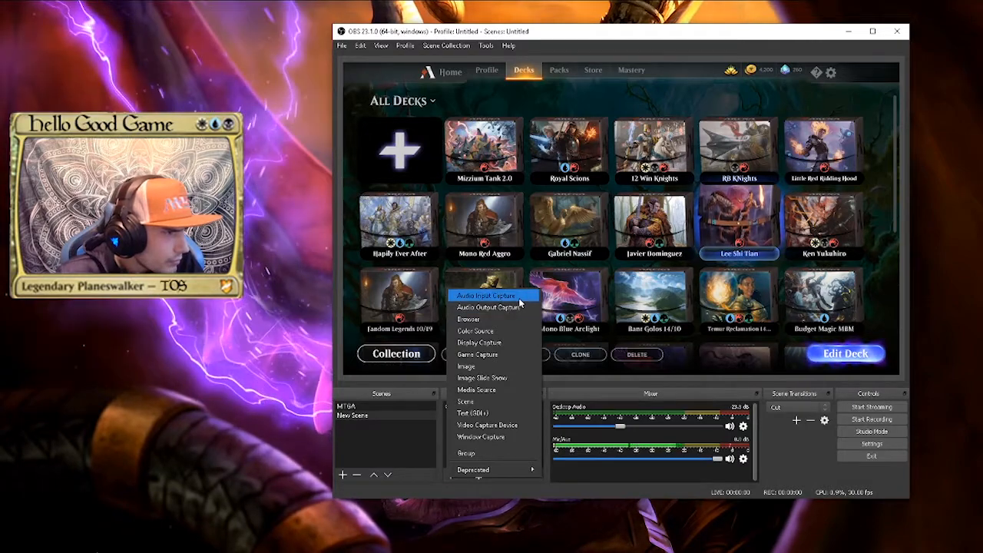
{"action": "left_click", "coordinate": [495, 425]}
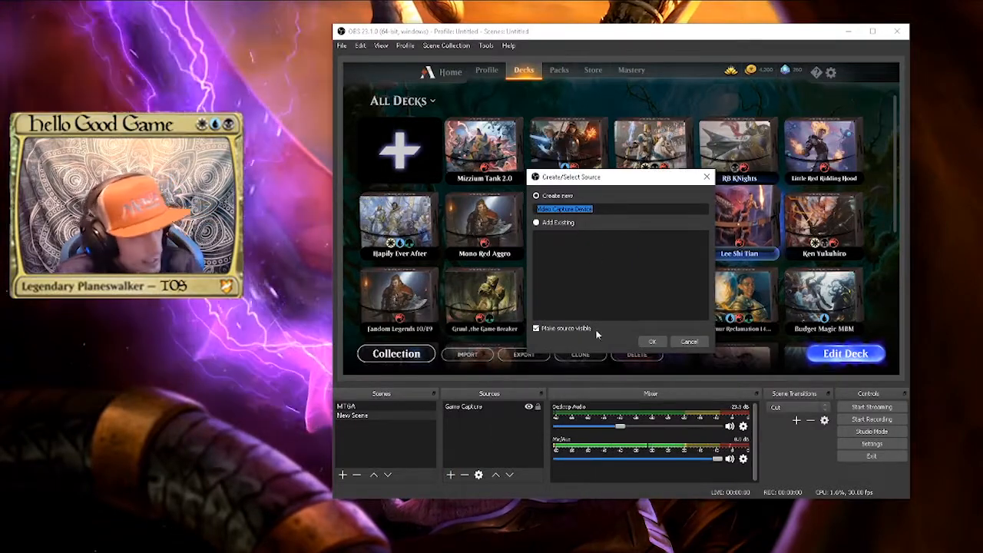
{"action": "left_click", "coordinate": [651, 340]}
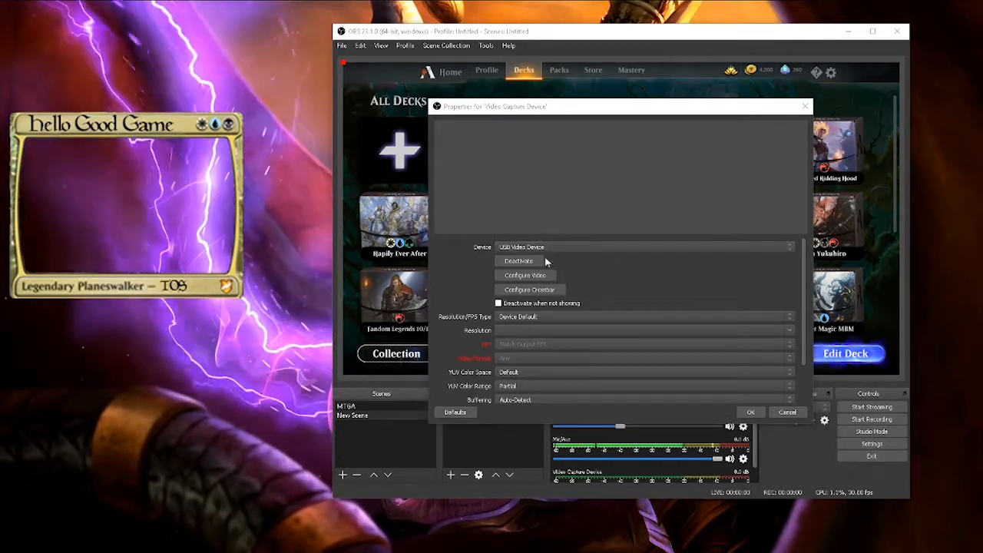
{"action": "left_click", "coordinate": [806, 107]}
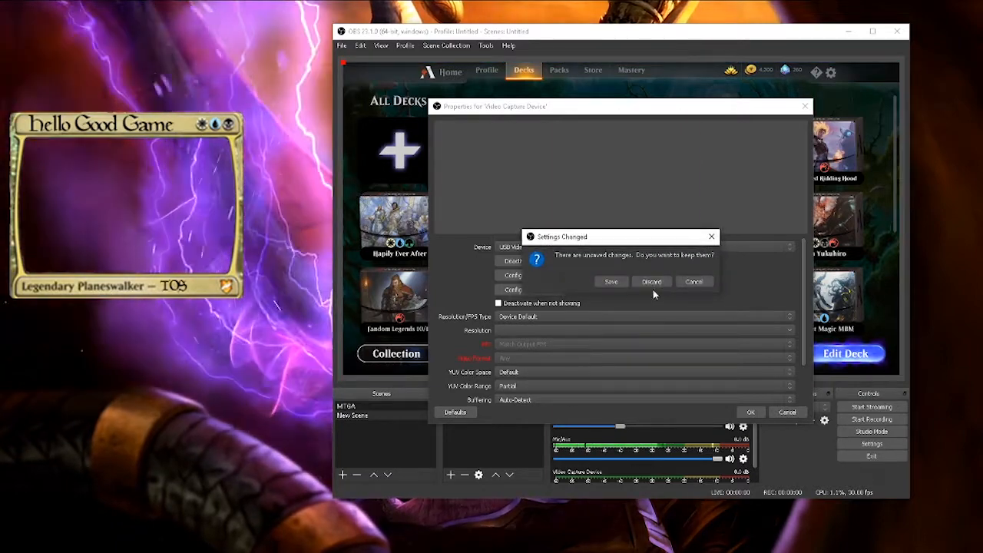
{"action": "left_click", "coordinate": [653, 284]}
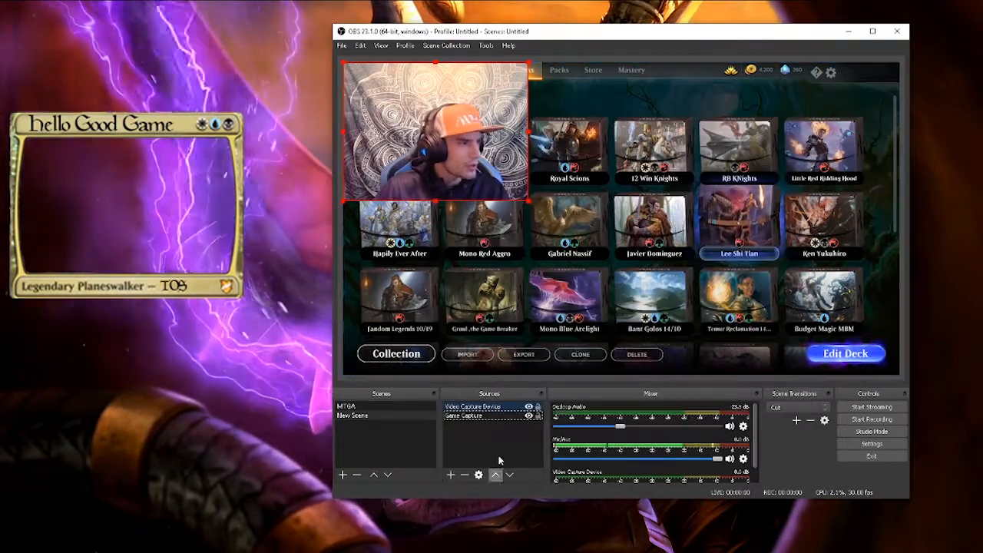
Choose USB Video Device as the device in the Video Capture Device source's properties and accept them
{"action": "double_click", "coordinate": [478, 410]}
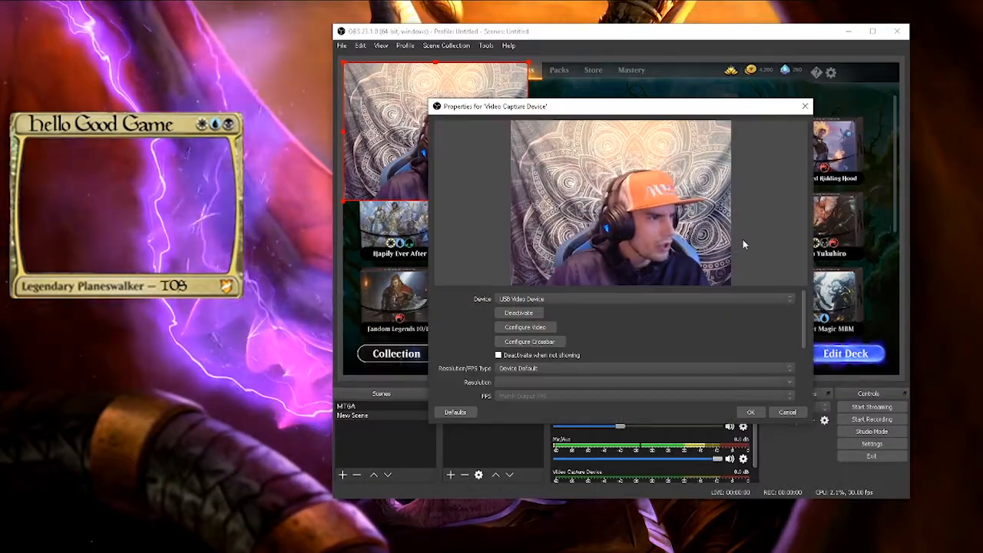
{"action": "left_click", "coordinate": [550, 301]}
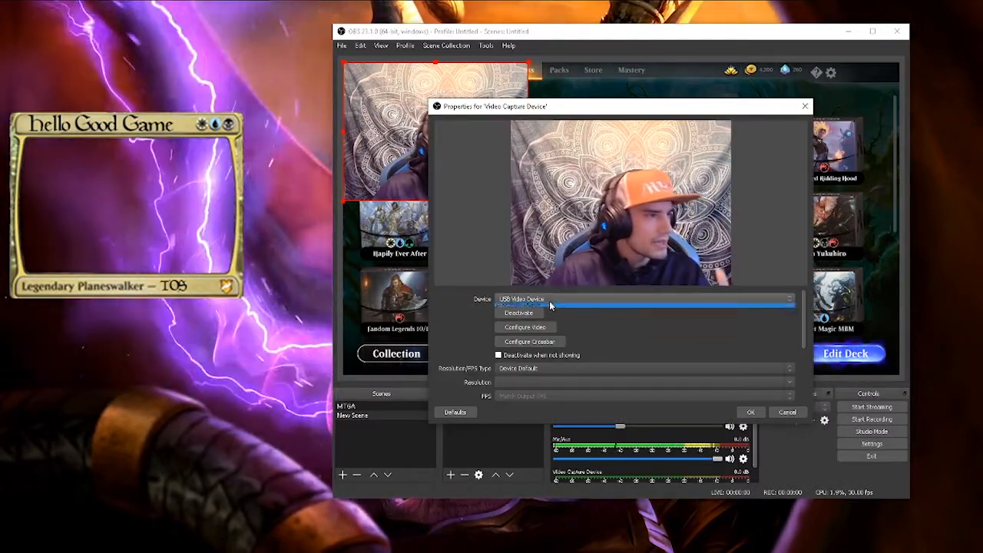
{"action": "left_click", "coordinate": [543, 305]}
{"action": "left_click", "coordinate": [749, 413]}
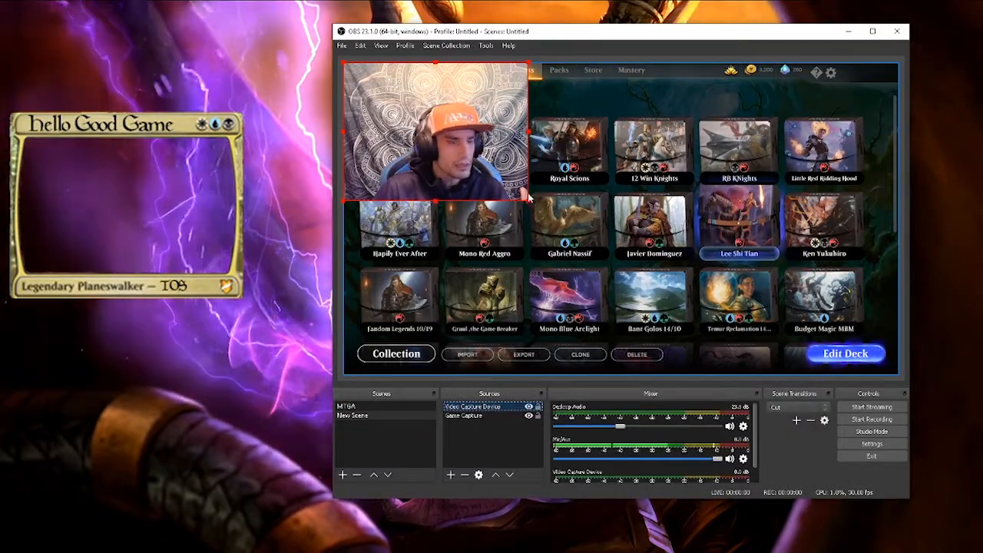
Place the slightly enlarged webcam feed midway down the canvas's left edge, and switch its source's visibility off and on
{"action": "mouse_move", "coordinate": [528, 200]}
{"action": "left_mouse_down"}
{"action": "mouse_move", "coordinate": [457, 153]}
{"action": "mouse_move", "coordinate": [533, 205]}
{"action": "left_mouse_up"}
{"action": "left_click_drag", "start_coordinate": [447, 139], "coordinate": [446, 223]}
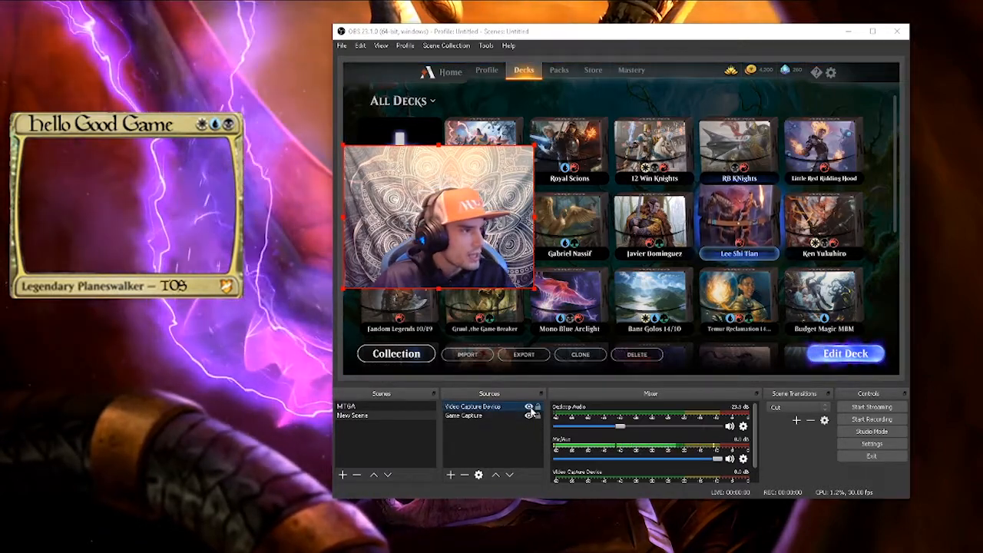
{"action": "left_click", "coordinate": [529, 407]}
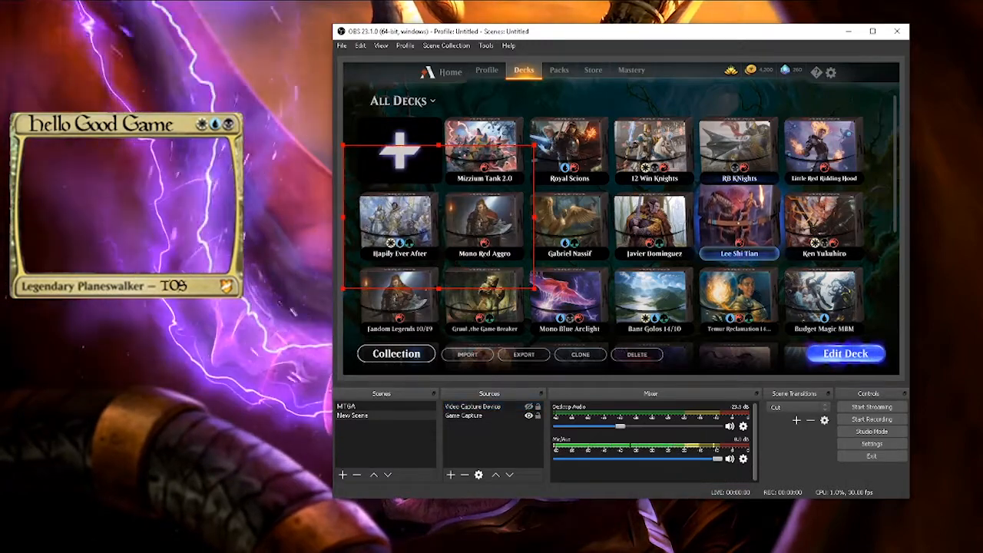
{"action": "left_click", "coordinate": [529, 407]}
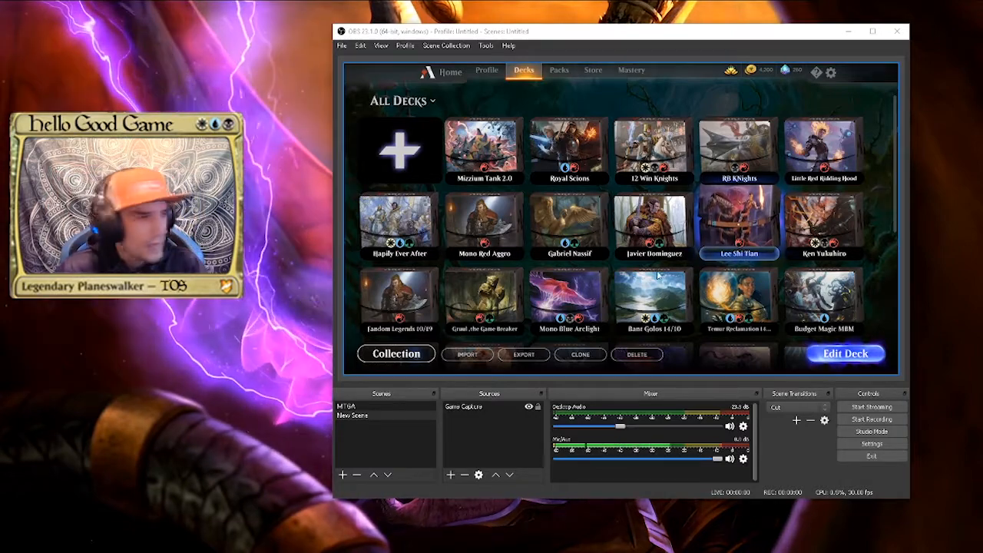
Set the Mic/Aux input device to Microphone (Razer Seiren X), trying the Default device first
{"action": "left_click_drag", "start_coordinate": [648, 45], "coordinate": [545, 64]}
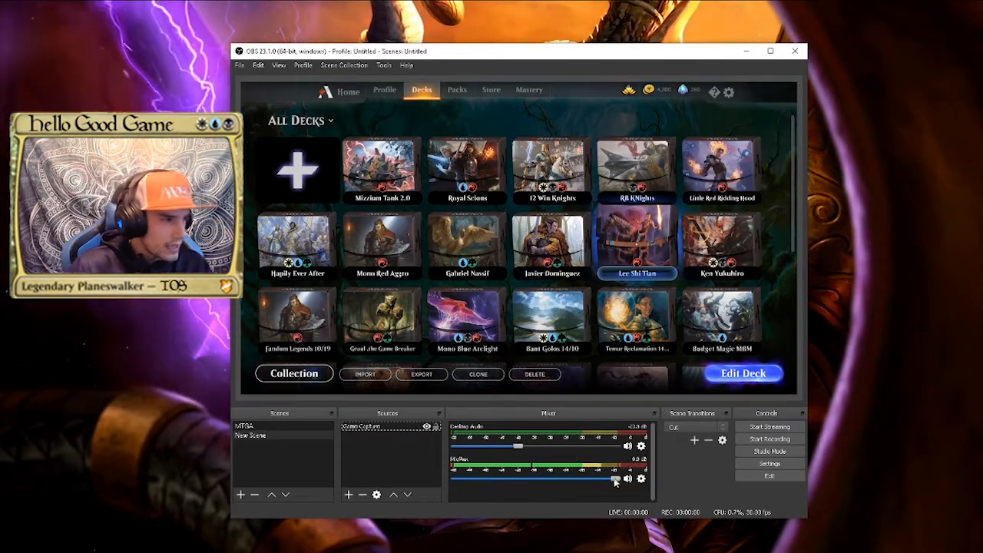
{"action": "left_click", "coordinate": [641, 480]}
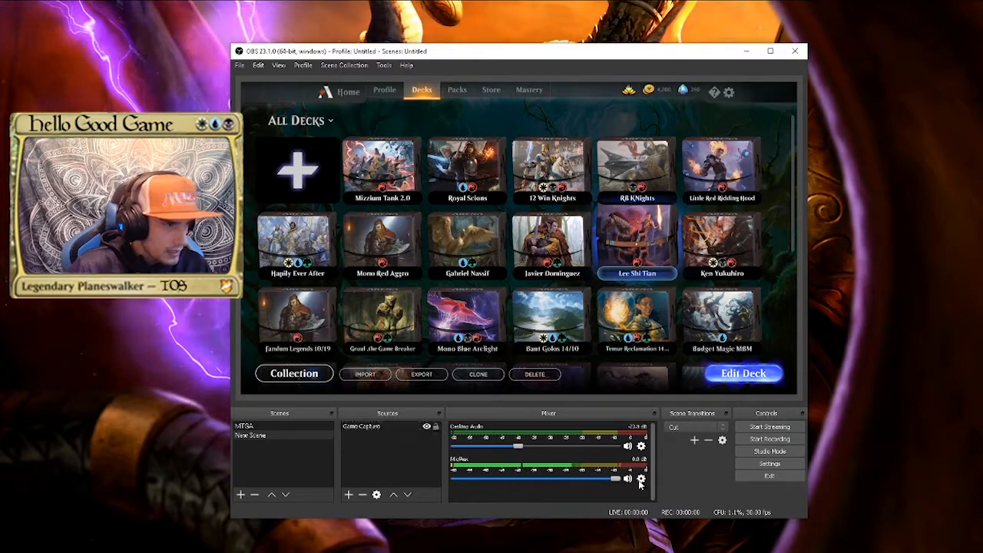
{"action": "left_click", "coordinate": [642, 479]}
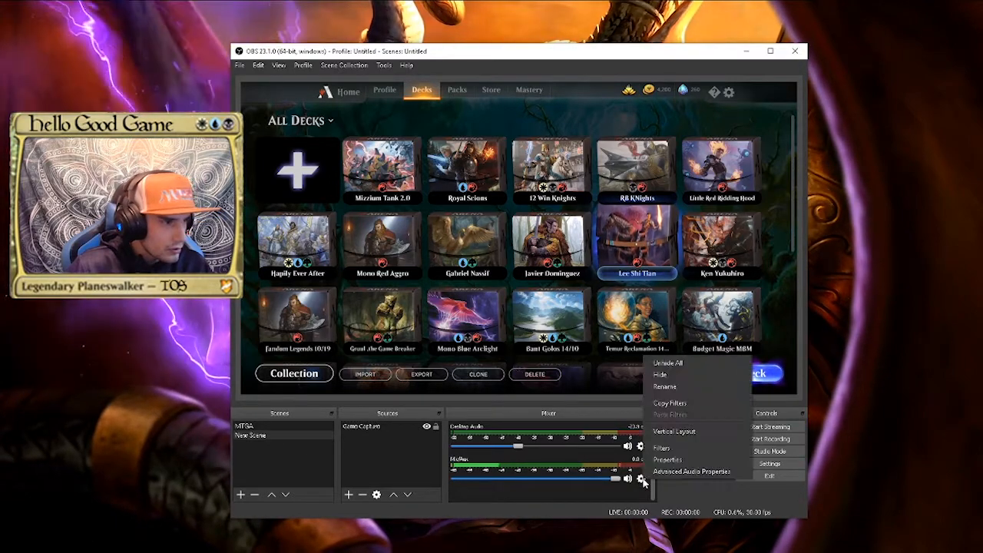
{"action": "left_click", "coordinate": [670, 460]}
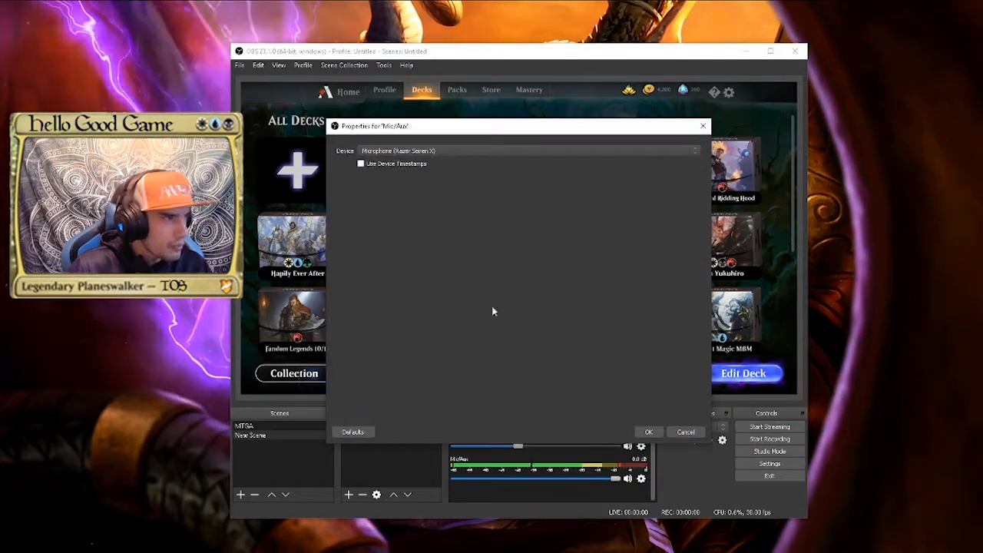
{"action": "left_click", "coordinate": [400, 151]}
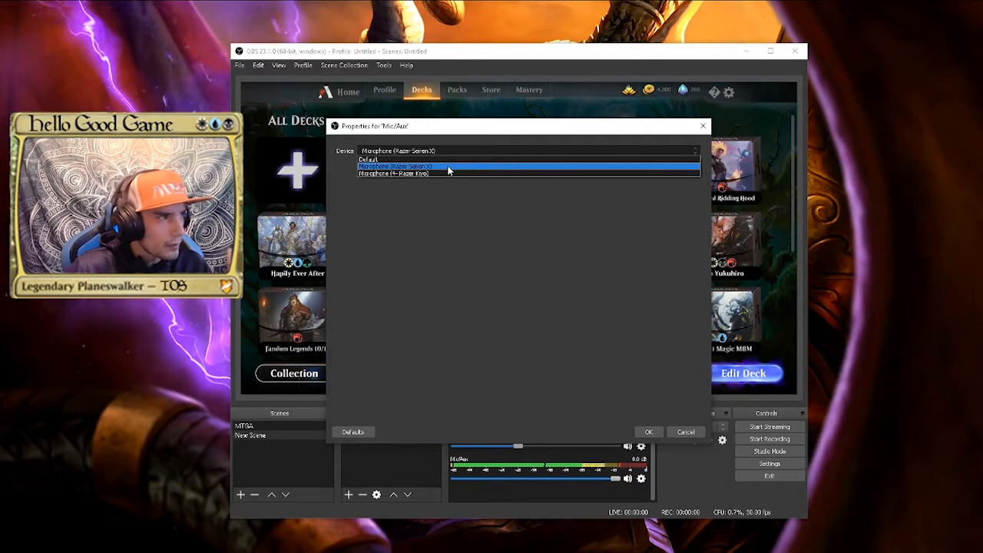
{"action": "left_click", "coordinate": [444, 158]}
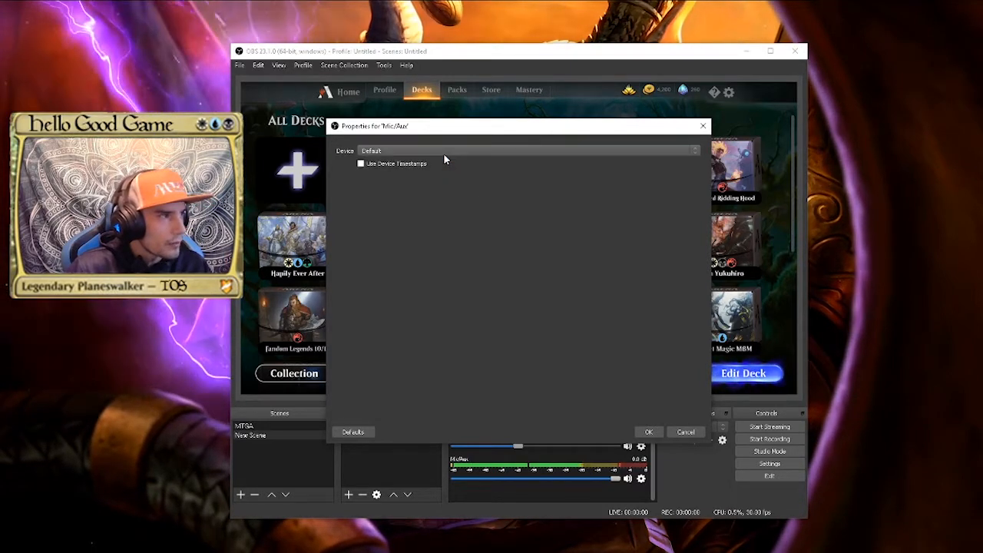
{"action": "left_click", "coordinate": [443, 153]}
{"action": "left_click", "coordinate": [432, 170]}
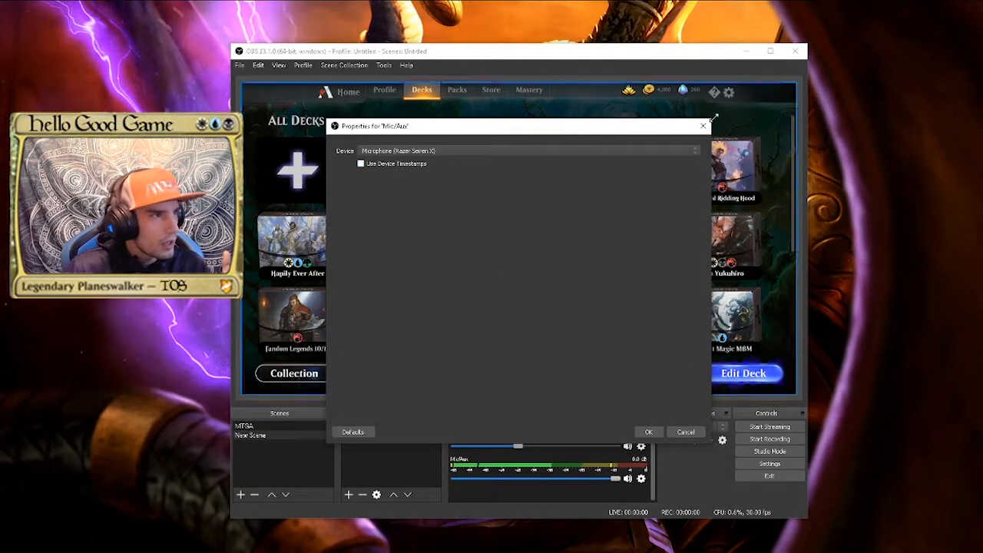
{"action": "left_click", "coordinate": [646, 432]}
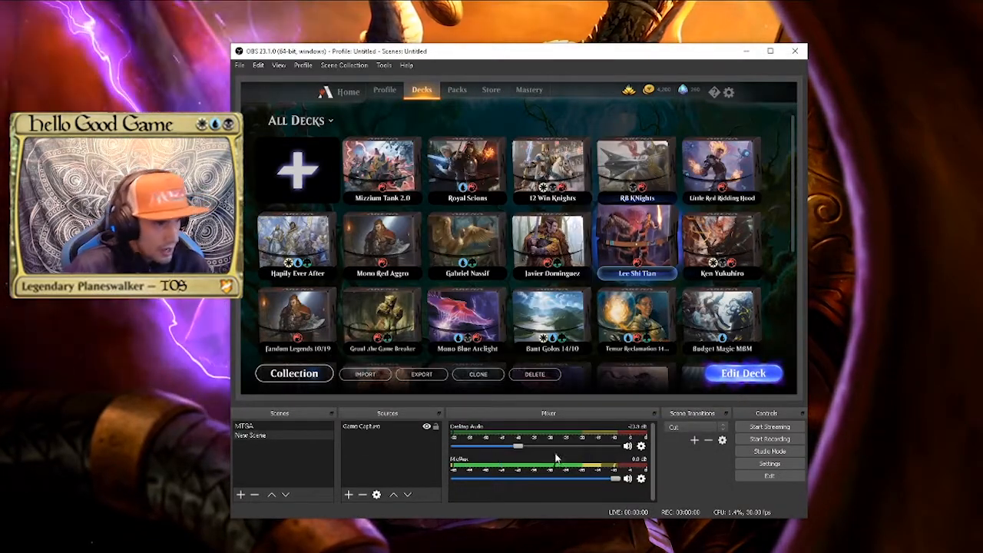
Set the Desktop Audio source's device to Realtek Digital Output (Realtek Audio) and accept its properties
{"action": "left_click", "coordinate": [641, 447]}
{"action": "left_click", "coordinate": [670, 549]}
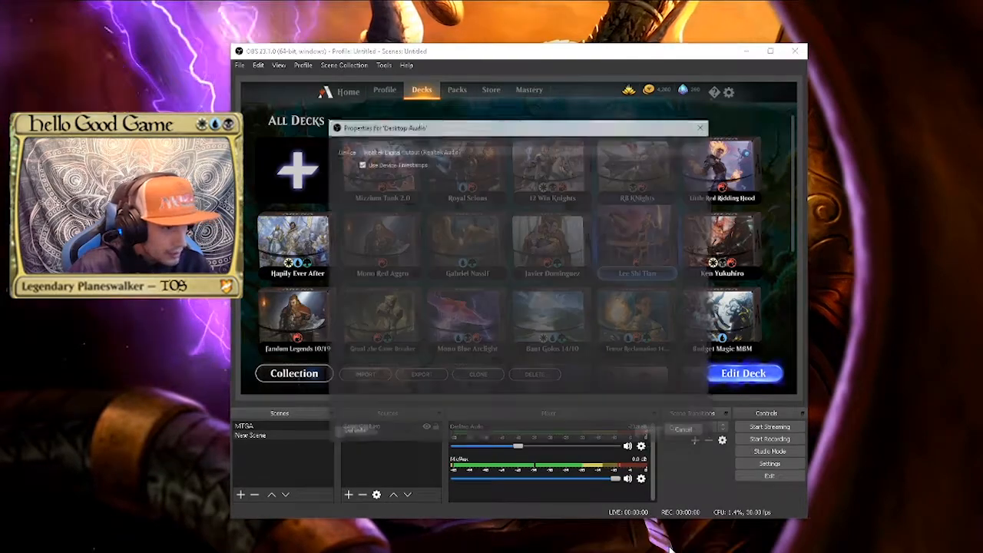
{"action": "left_click", "coordinate": [484, 151]}
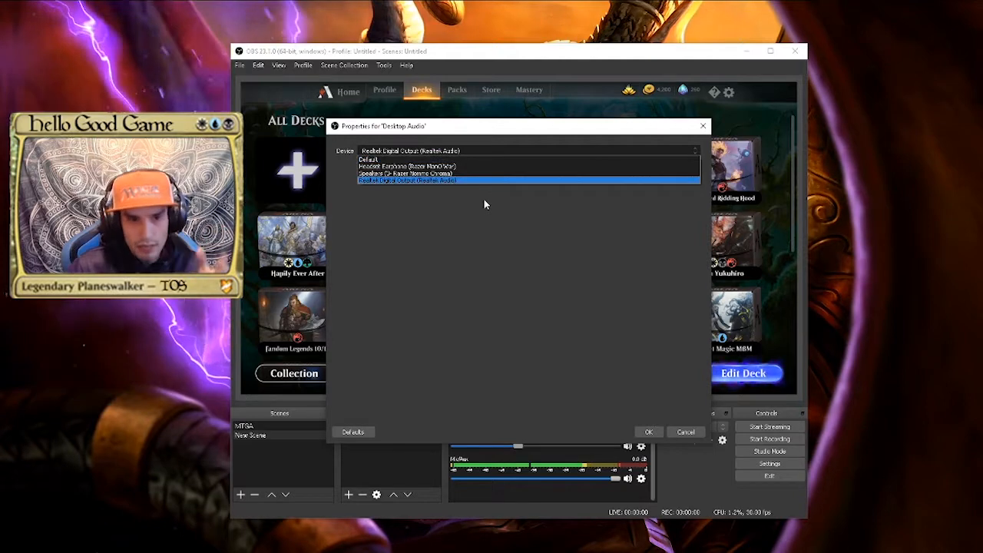
{"action": "left_click", "coordinate": [430, 180]}
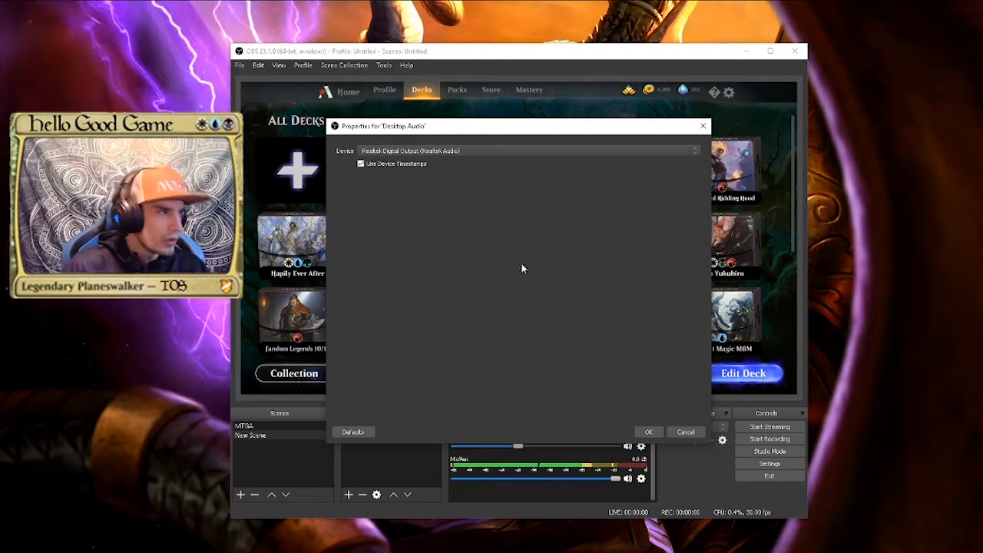
{"action": "left_click", "coordinate": [656, 432]}
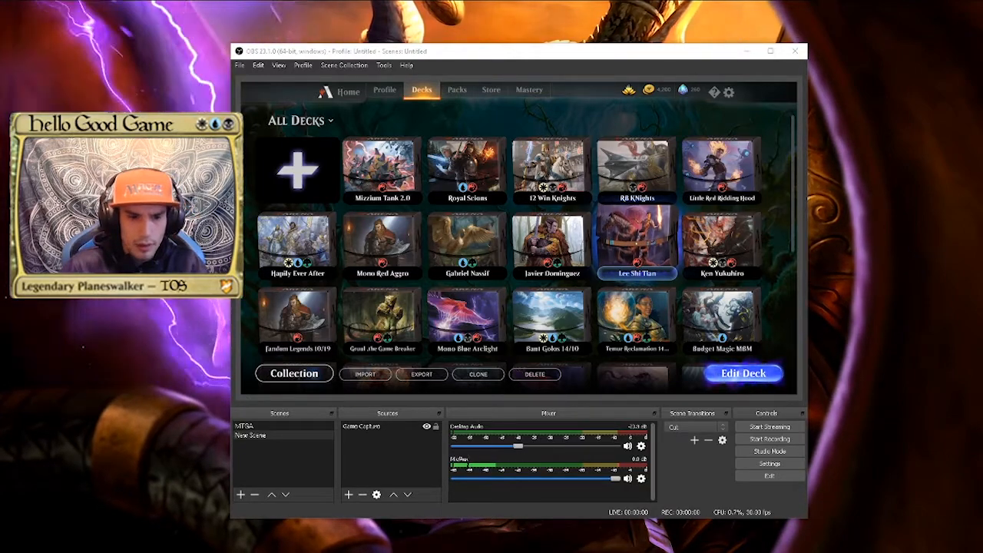
In Windows Settings, search for "sound" and open the App volume and device preferences from the Sound page
{"action": "left_click_drag", "start_coordinate": [982, 184], "coordinate": [624, 189]}
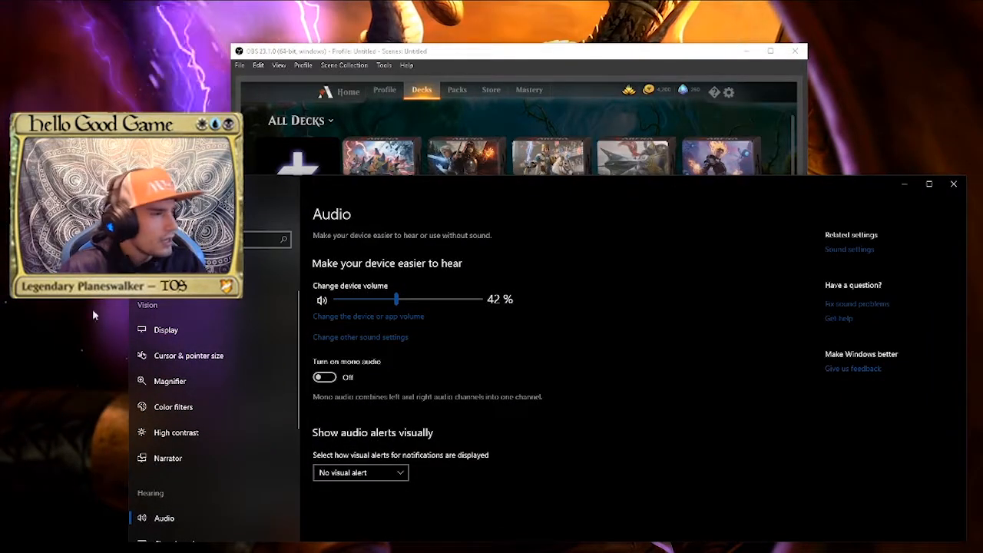
{"action": "scroll", "coordinate": [185, 328], "scroll_direction": "down", "scroll_amount": 1}
{"action": "scroll", "coordinate": [176, 338], "scroll_direction": "up", "scroll_amount": 1}
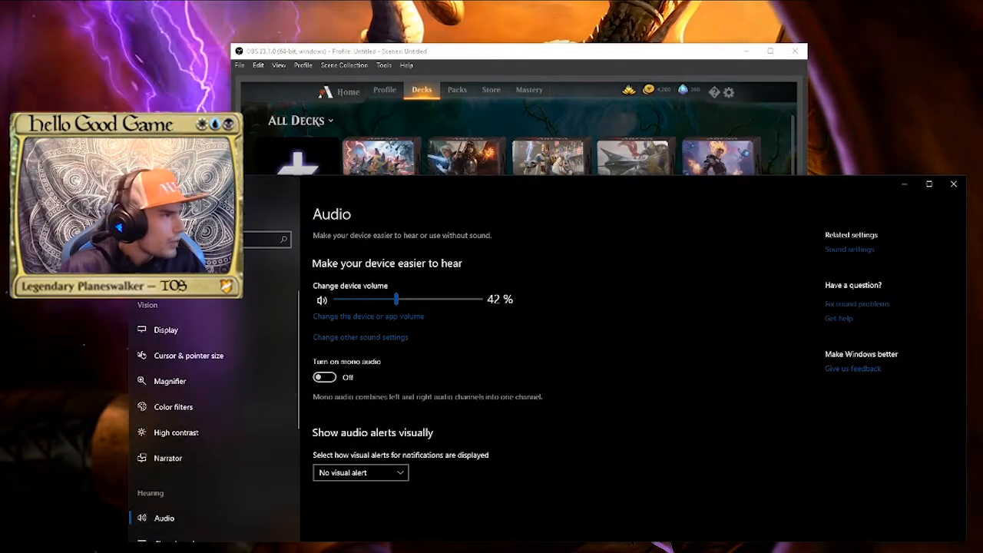
{"action": "left_click", "coordinate": [215, 240]}
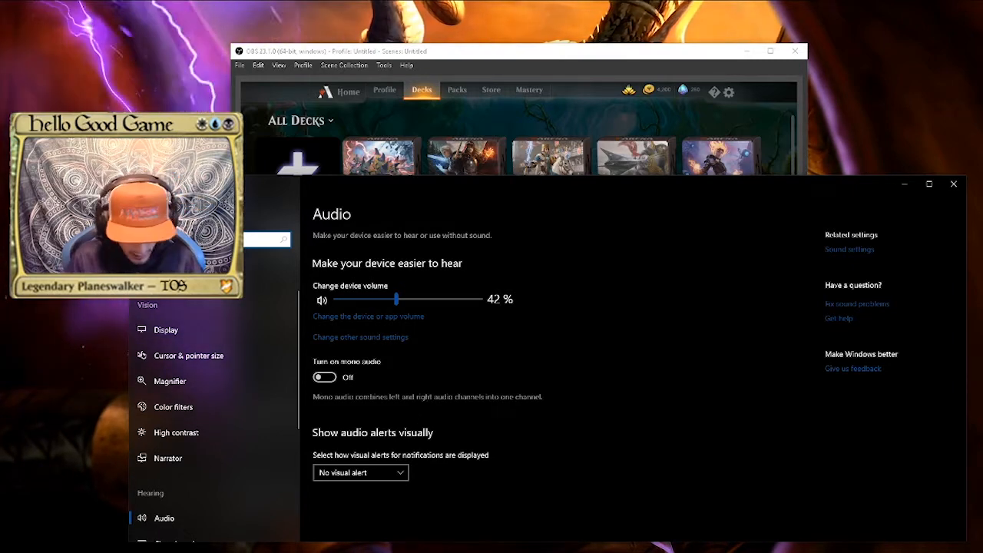
{"action": "type", "text": "sound"}
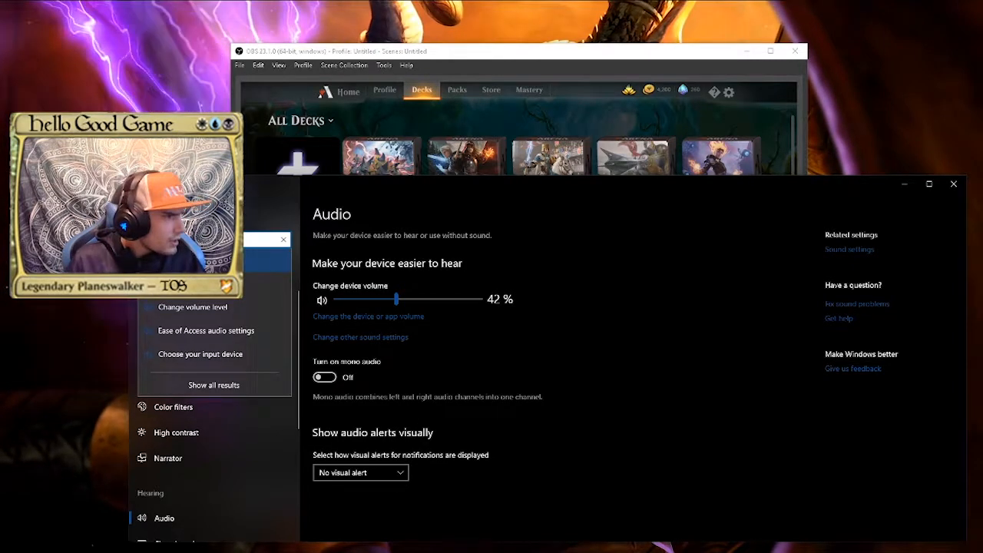
{"action": "key", "text": "Return"}
{"action": "scroll", "coordinate": [506, 327], "scroll_direction": "down", "scroll_amount": 2}
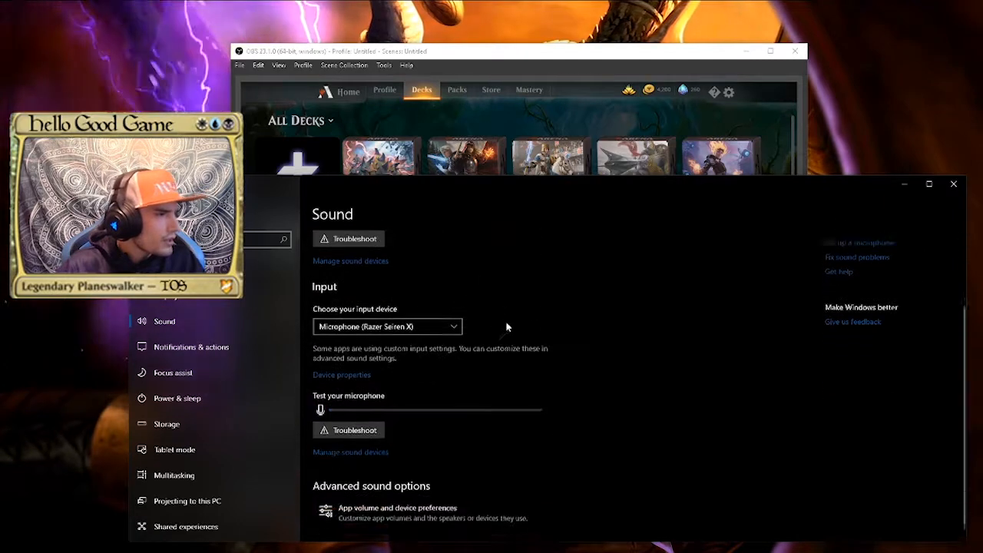
{"action": "left_click", "coordinate": [407, 513]}
{"action": "left_click_drag", "start_coordinate": [456, 192], "coordinate": [426, 150]}
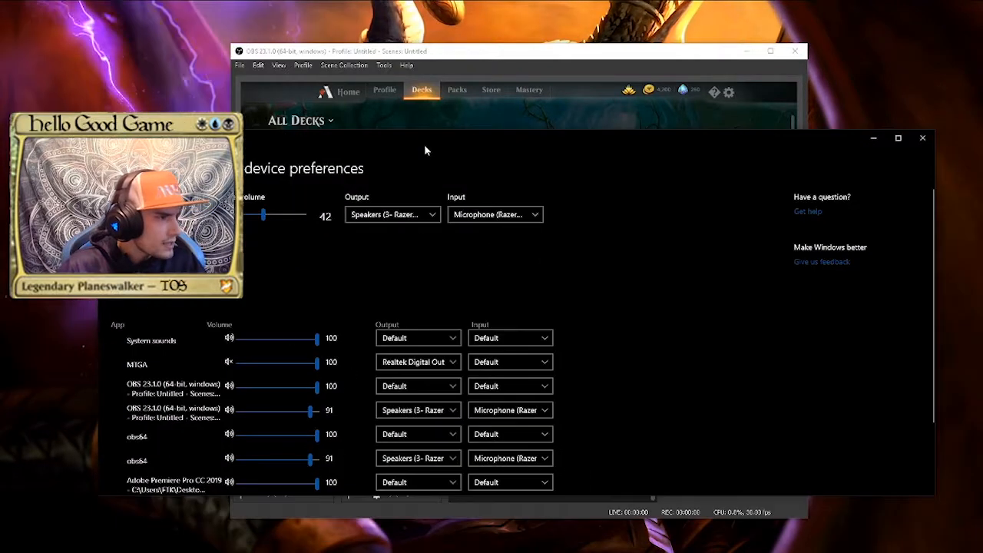
Choose Realtek Digital Output (Realtek Audio) as MTGA's output device and move the Settings window aside to uncover OBS
{"action": "scroll", "coordinate": [454, 351], "scroll_direction": "down", "scroll_amount": 2}
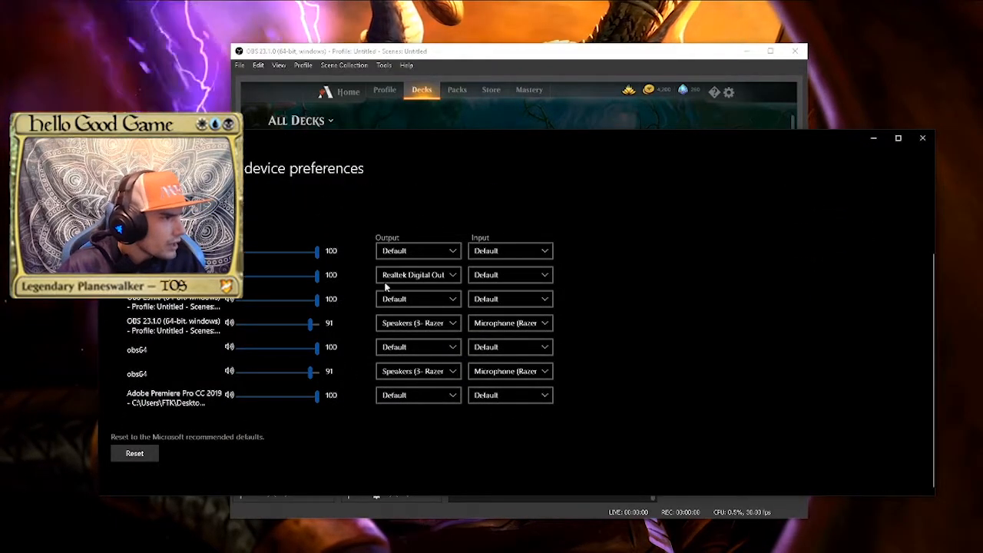
{"action": "left_click", "coordinate": [450, 275]}
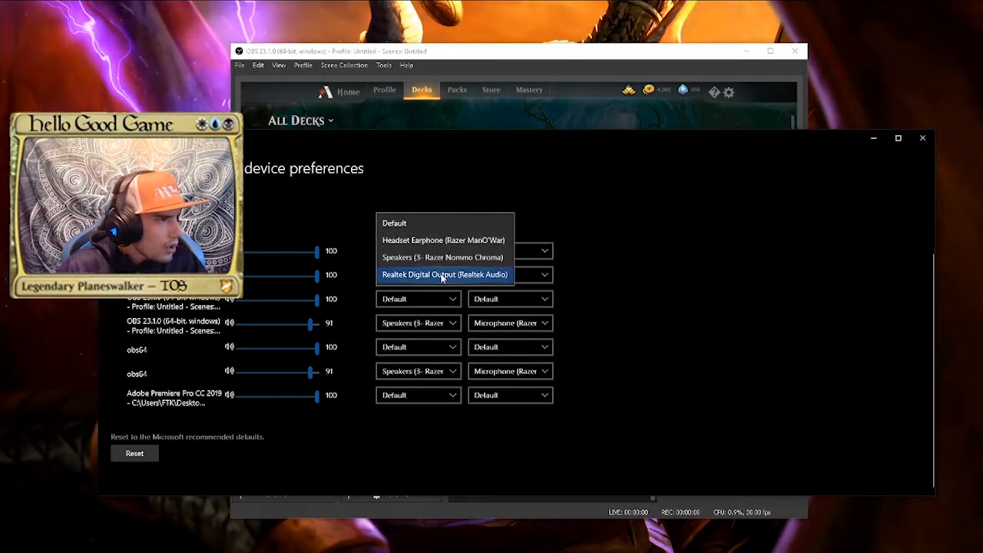
{"action": "left_click", "coordinate": [430, 275]}
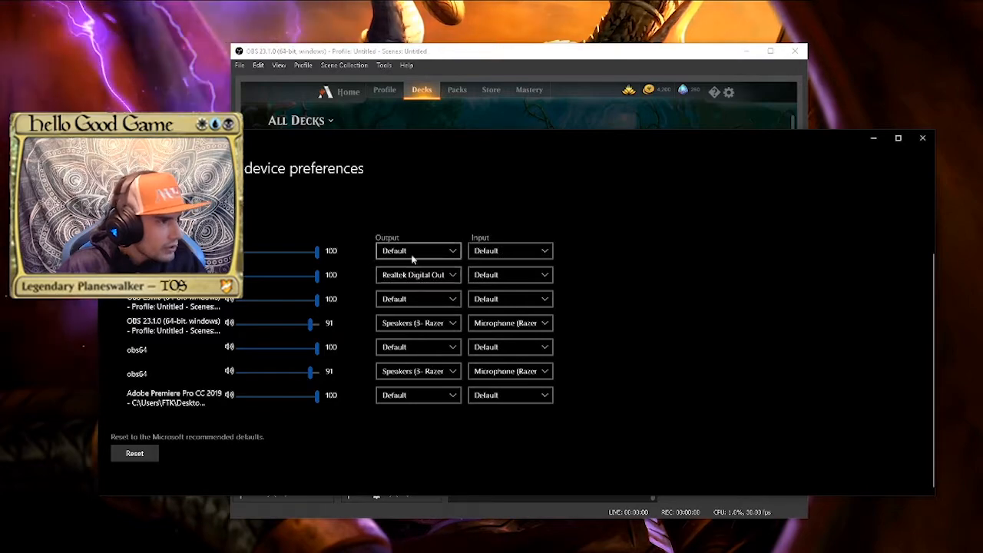
{"action": "left_click_drag", "start_coordinate": [498, 145], "coordinate": [427, 80]}
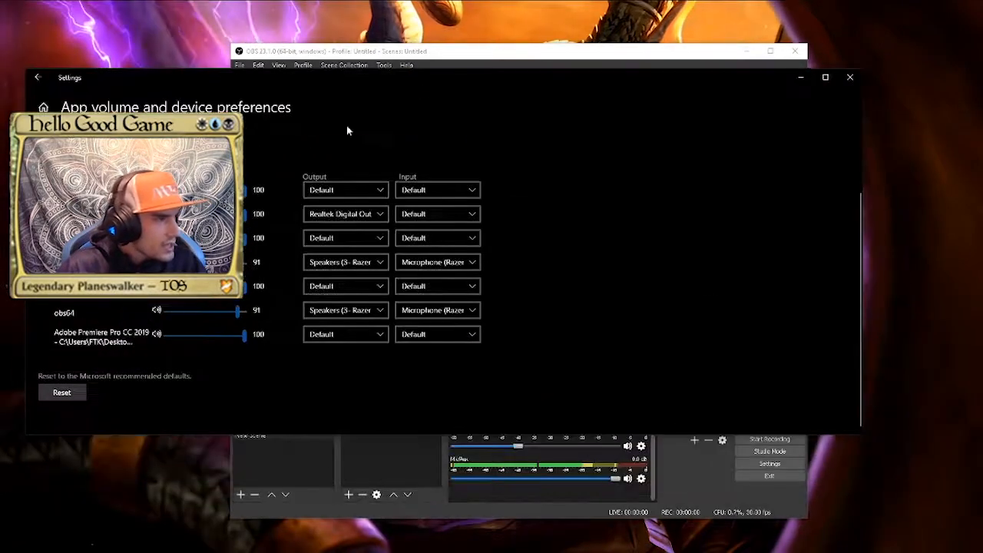
{"action": "left_click_drag", "start_coordinate": [611, 83], "coordinate": [0, 388]}
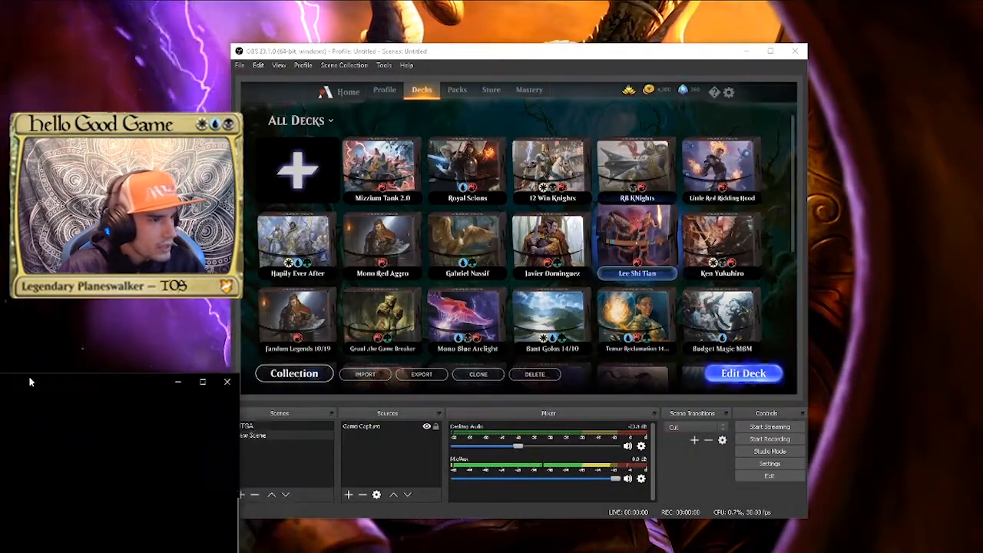
Check the Mic/Aux source's device properties in OBS and the per-app audio devices in Windows Settings, and minimize Settings
{"action": "left_click", "coordinate": [641, 478]}
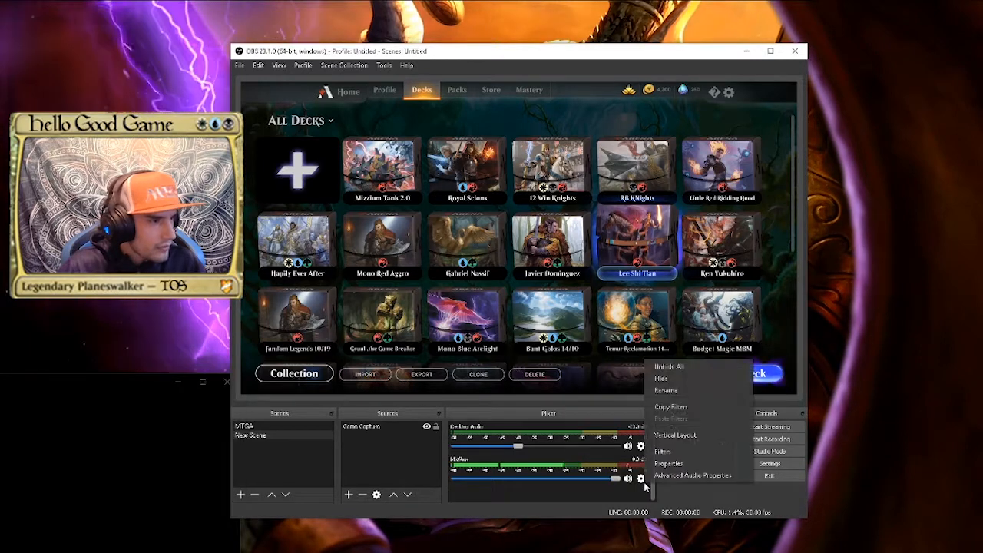
{"action": "left_click", "coordinate": [676, 461]}
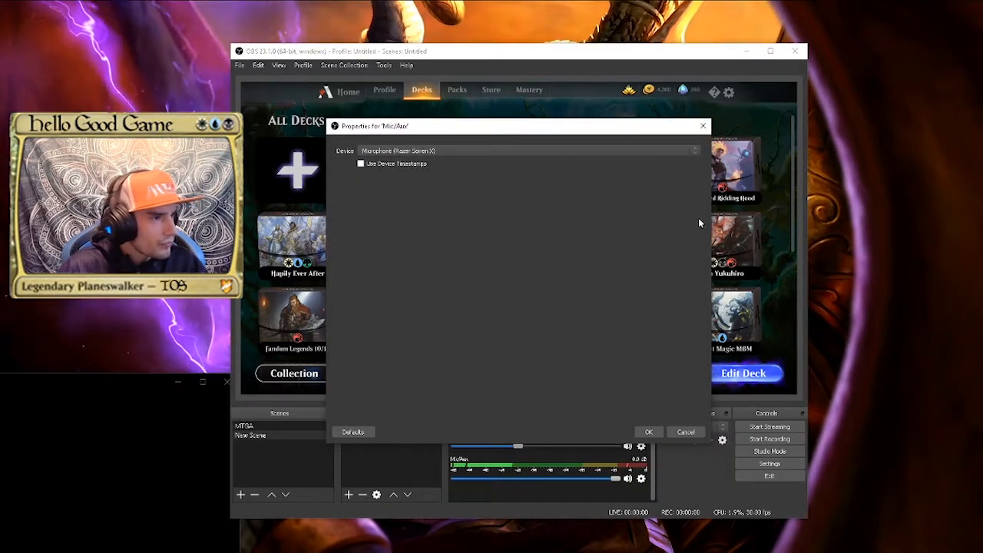
{"action": "left_click", "coordinate": [648, 431]}
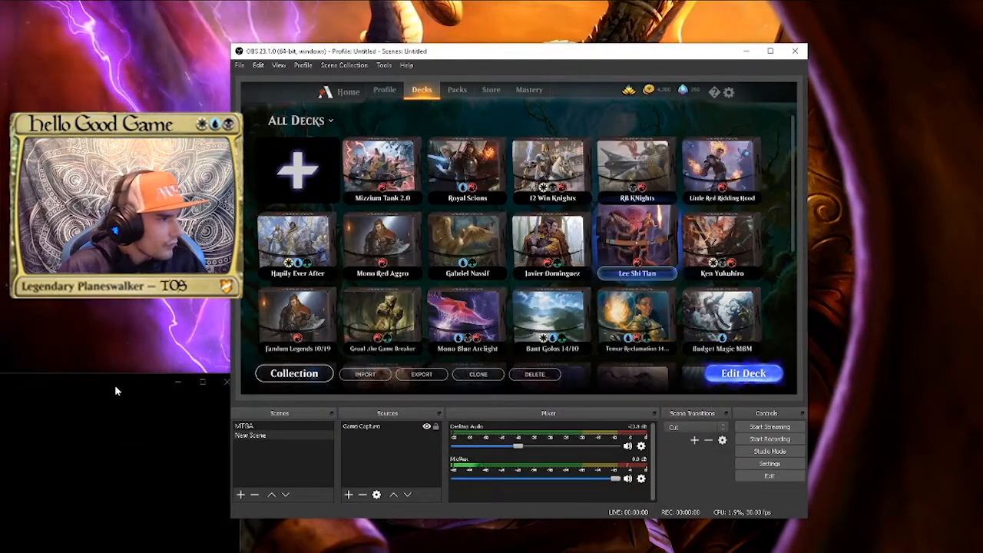
{"action": "left_click_drag", "start_coordinate": [115, 385], "coordinate": [814, 104]}
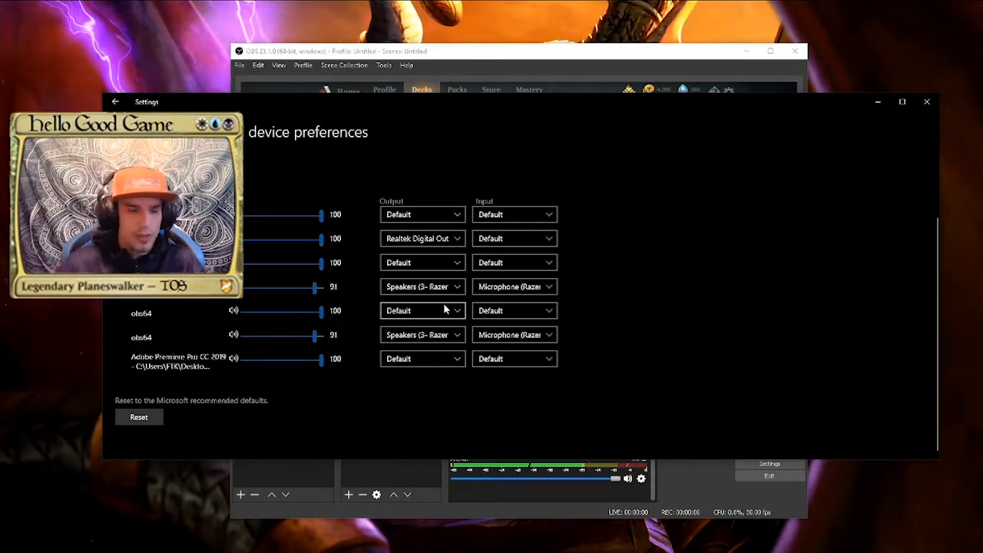
{"action": "left_click", "coordinate": [877, 102]}
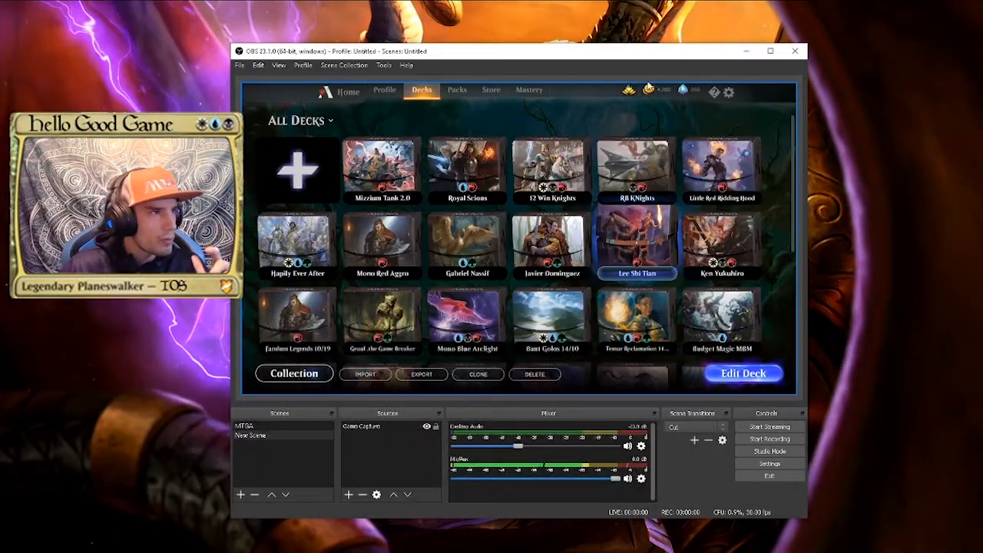
{"action": "left_click_drag", "start_coordinate": [619, 55], "coordinate": [724, 34]}
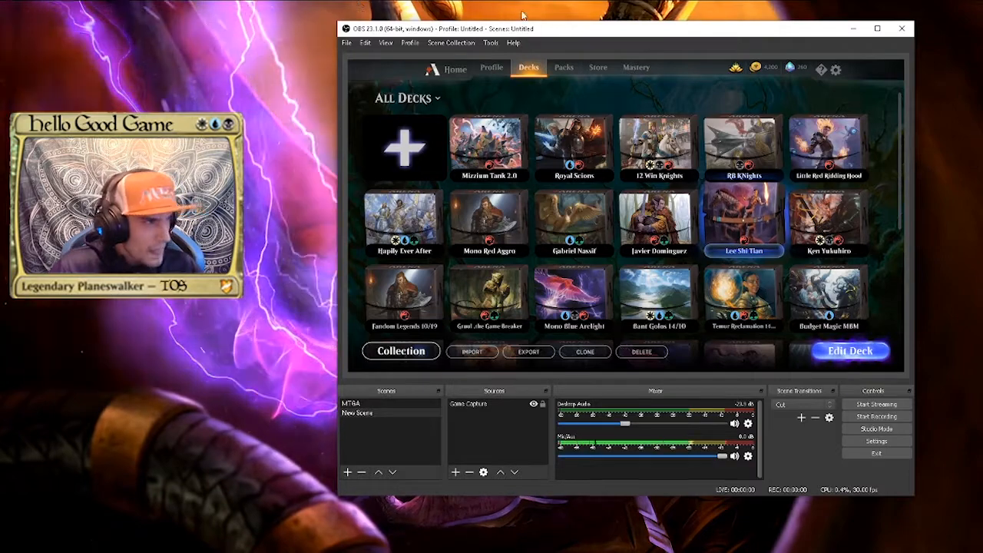
{"action": "left_click_drag", "start_coordinate": [589, 33], "coordinate": [487, 53]}
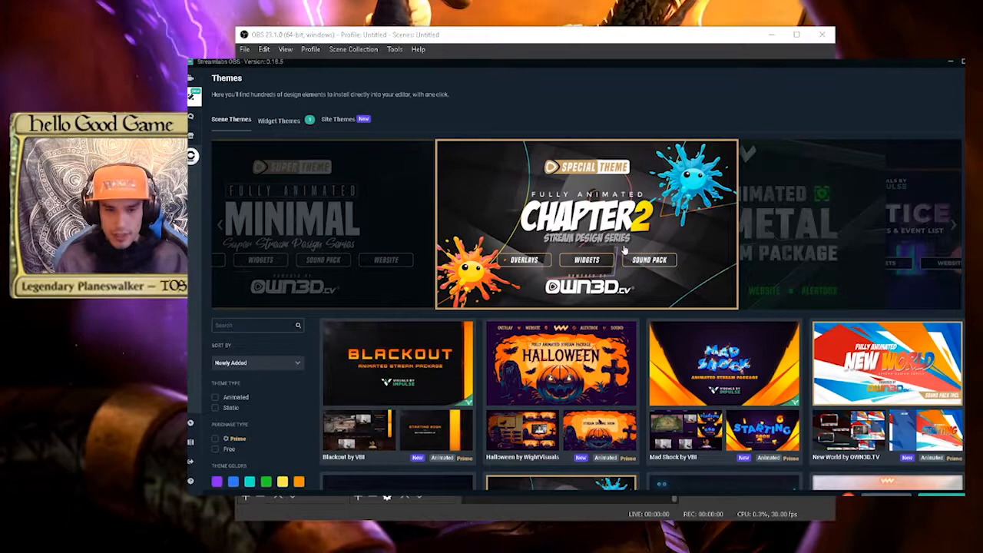
Browse the first two pages of scene themes in Streamlabs OBS
{"action": "scroll", "coordinate": [623, 251], "scroll_direction": "down", "scroll_amount": 5}
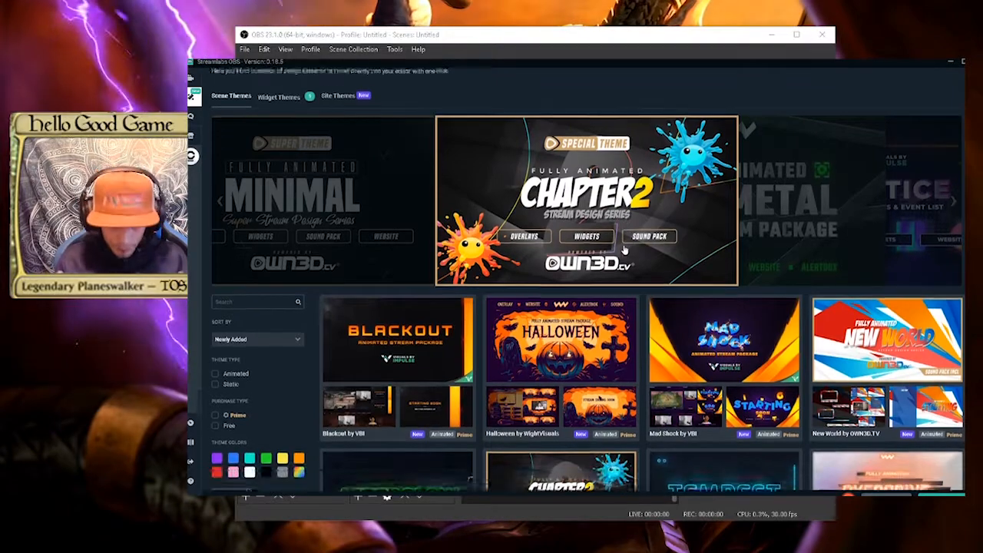
{"action": "scroll", "coordinate": [624, 250], "scroll_direction": "down", "scroll_amount": 5}
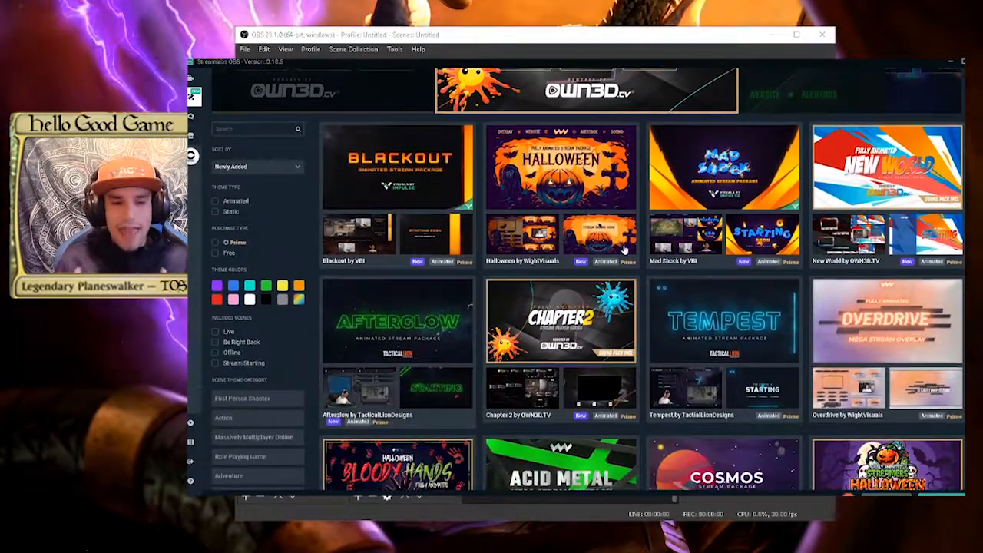
{"action": "scroll", "coordinate": [622, 249], "scroll_direction": "down", "scroll_amount": 6}
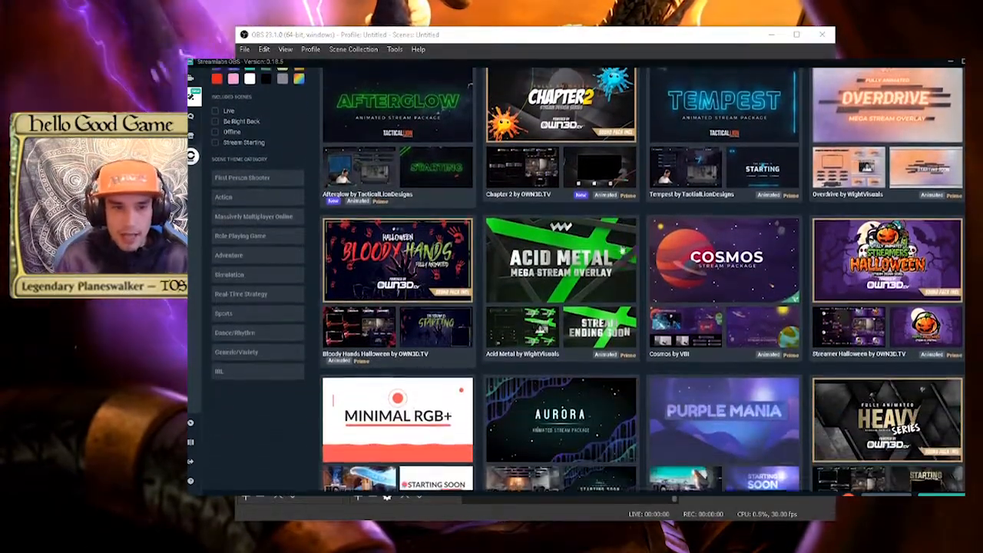
{"action": "scroll", "coordinate": [622, 249], "scroll_direction": "down", "scroll_amount": 2}
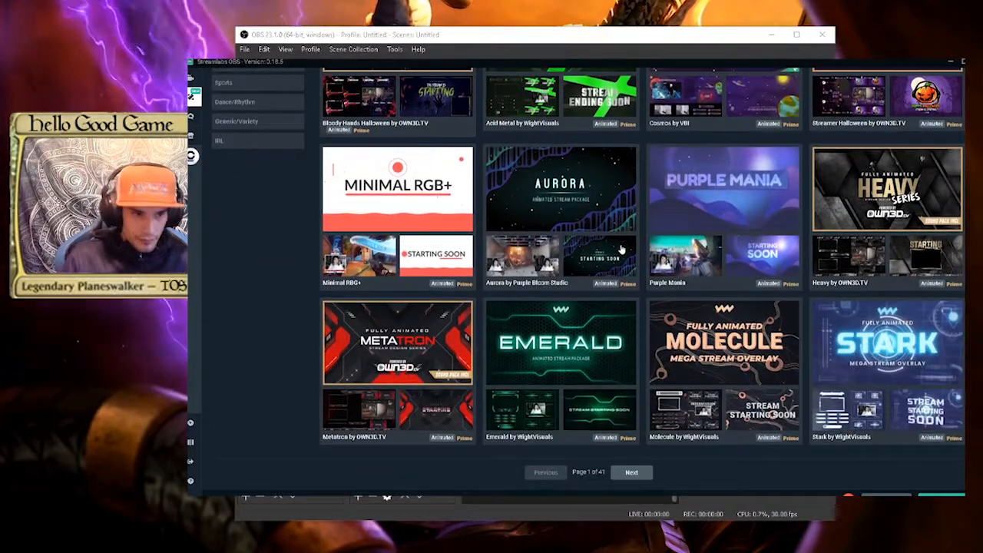
{"action": "left_click", "coordinate": [633, 472]}
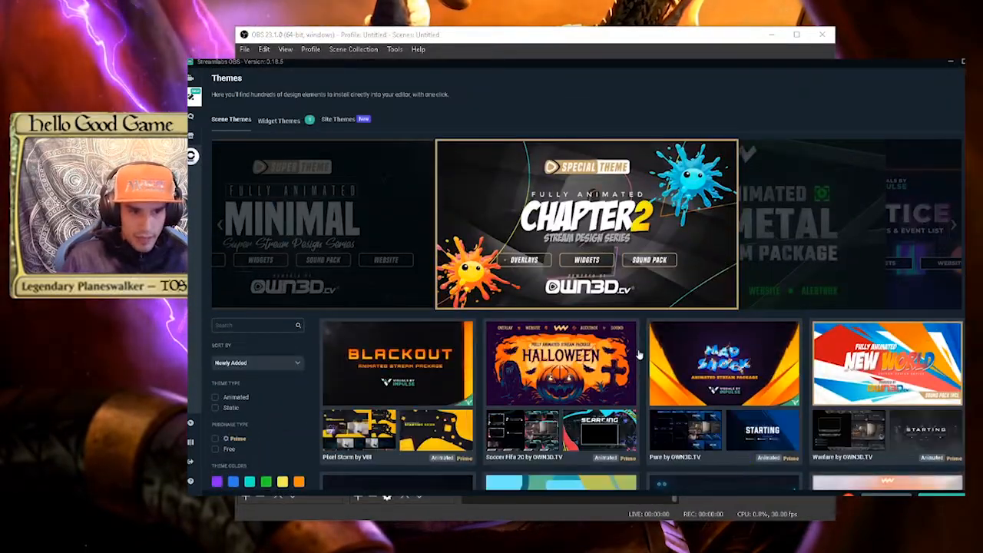
{"action": "scroll", "coordinate": [635, 357], "scroll_direction": "down", "scroll_amount": 5}
{"action": "scroll", "coordinate": [635, 357], "scroll_direction": "down", "scroll_amount": 8}
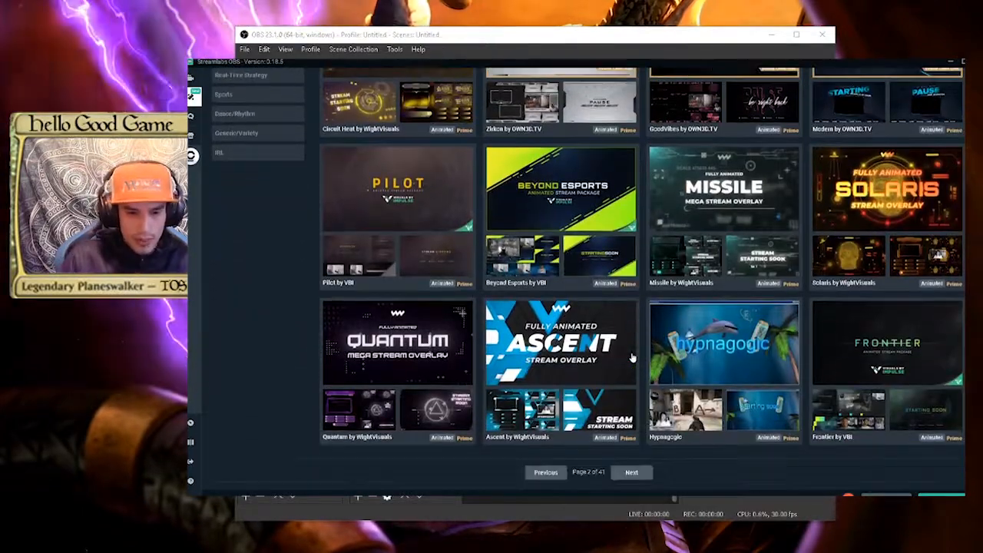
Look through Advanced Overlay Maker's Supporter Bar, Social Panel, Social Scroller, Background Loop, Countdown Timers and Transitions widget themes
{"action": "left_click", "coordinate": [192, 157]}
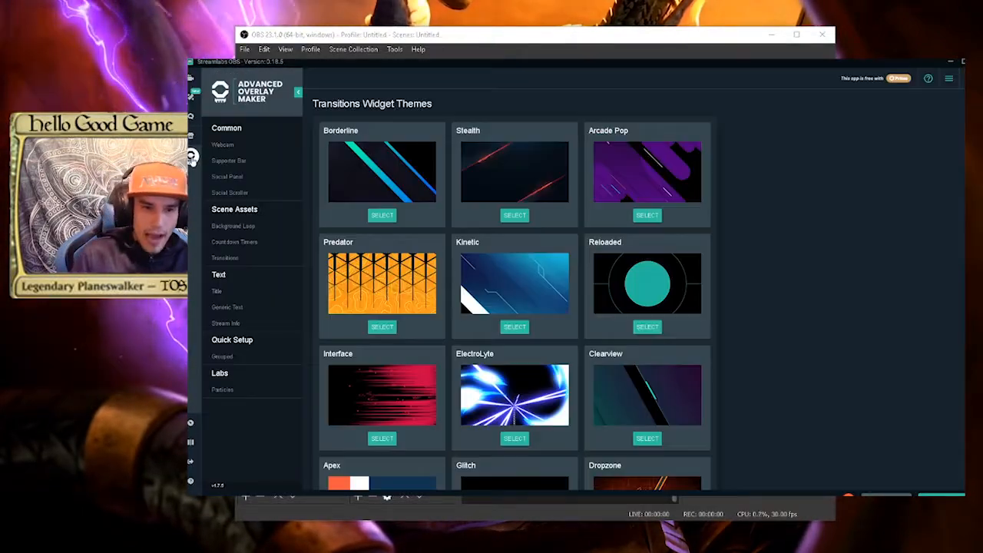
{"action": "left_click", "coordinate": [258, 163]}
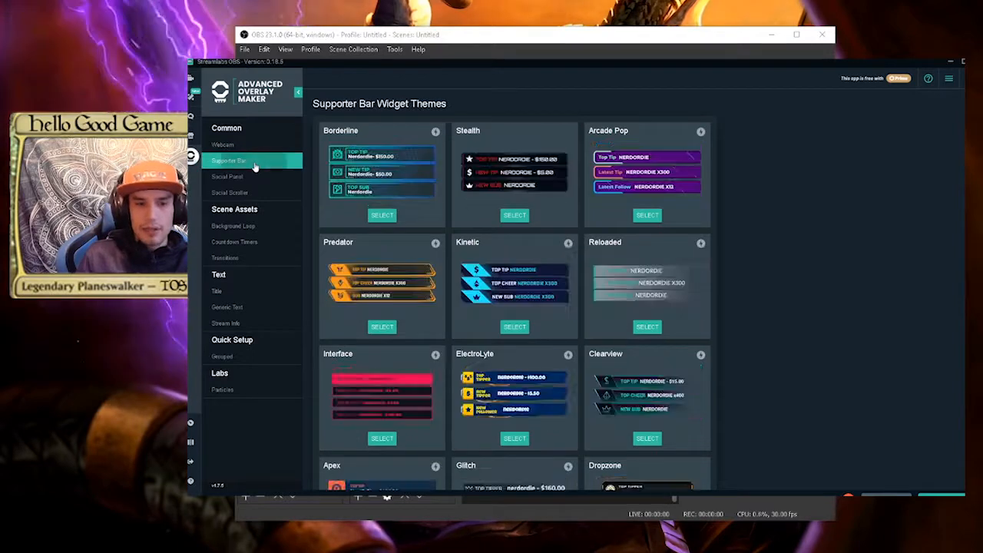
{"action": "left_click", "coordinate": [247, 177]}
{"action": "left_click", "coordinate": [235, 192]}
{"action": "left_click", "coordinate": [234, 226]}
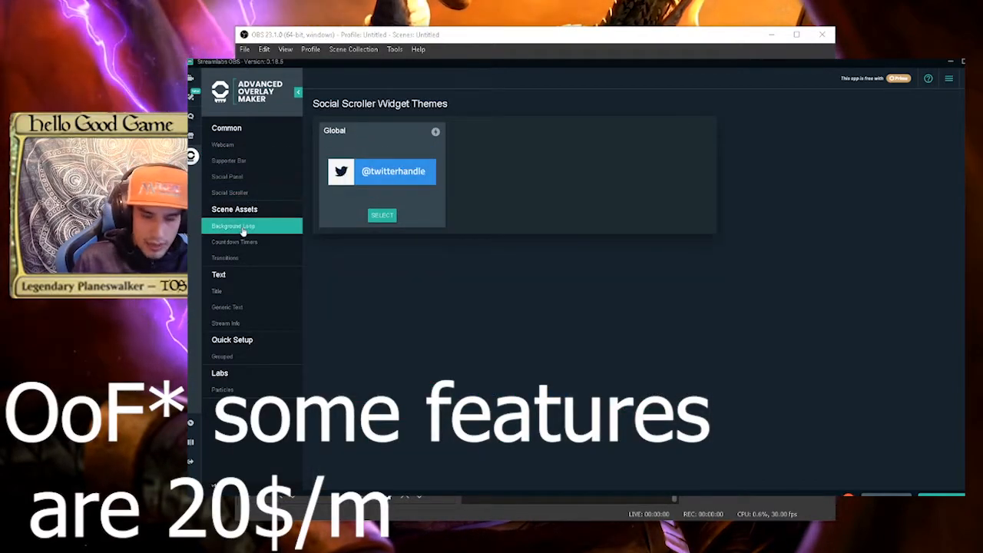
{"action": "left_click", "coordinate": [235, 242]}
{"action": "left_click", "coordinate": [248, 258]}
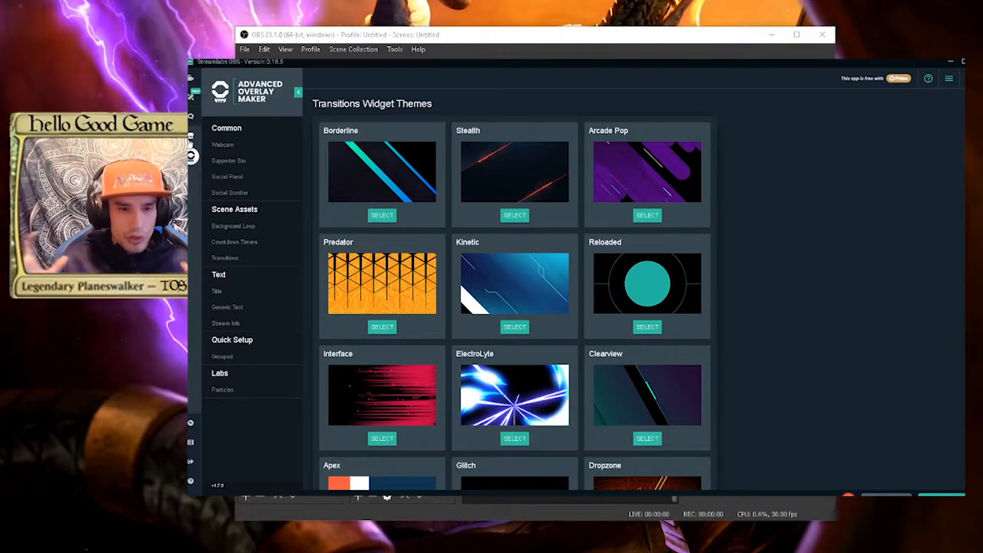
Browse the apps available in the Streamlabs OBS app store and view Cloudbot's moderation tools
{"action": "left_click", "coordinate": [192, 135]}
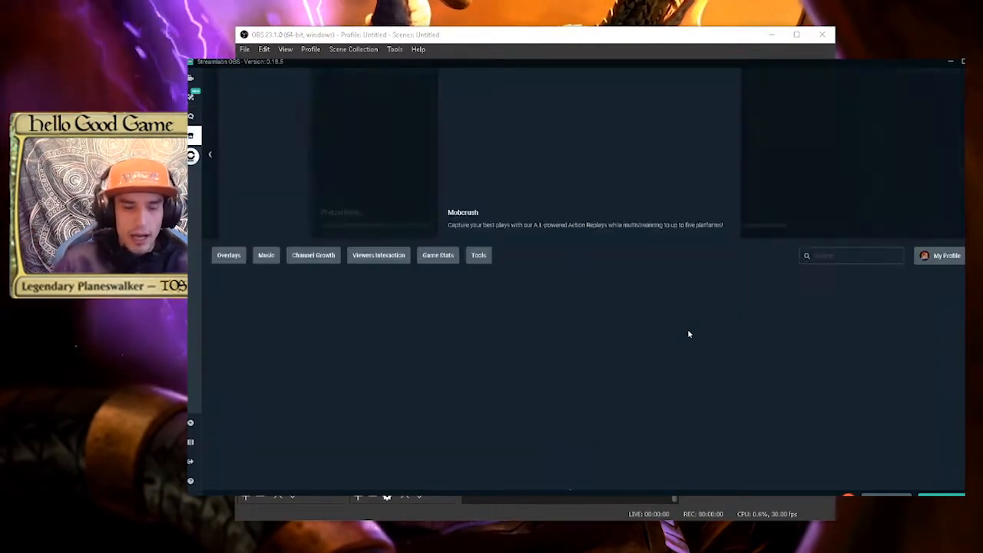
{"action": "scroll", "coordinate": [436, 260], "scroll_direction": "down", "scroll_amount": 1}
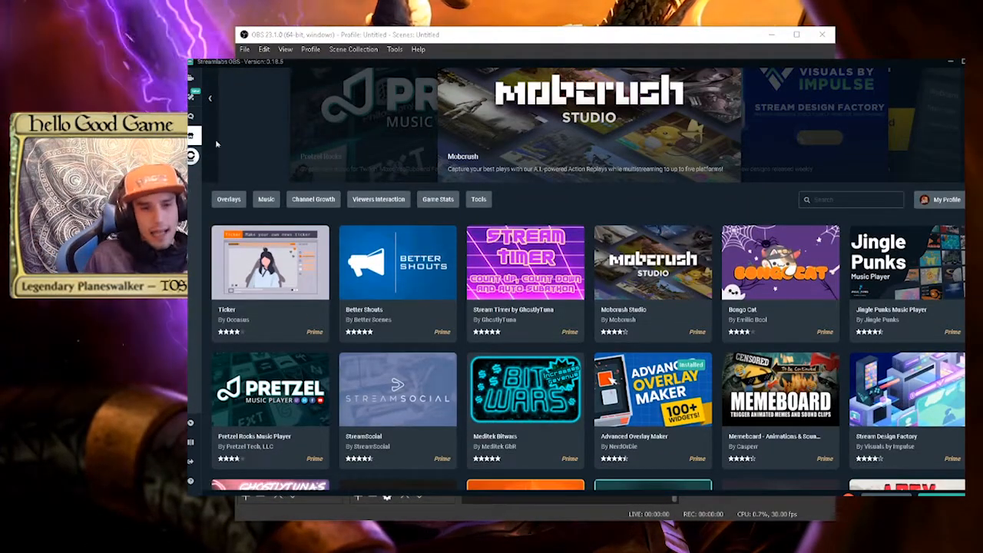
{"action": "left_click", "coordinate": [191, 118]}
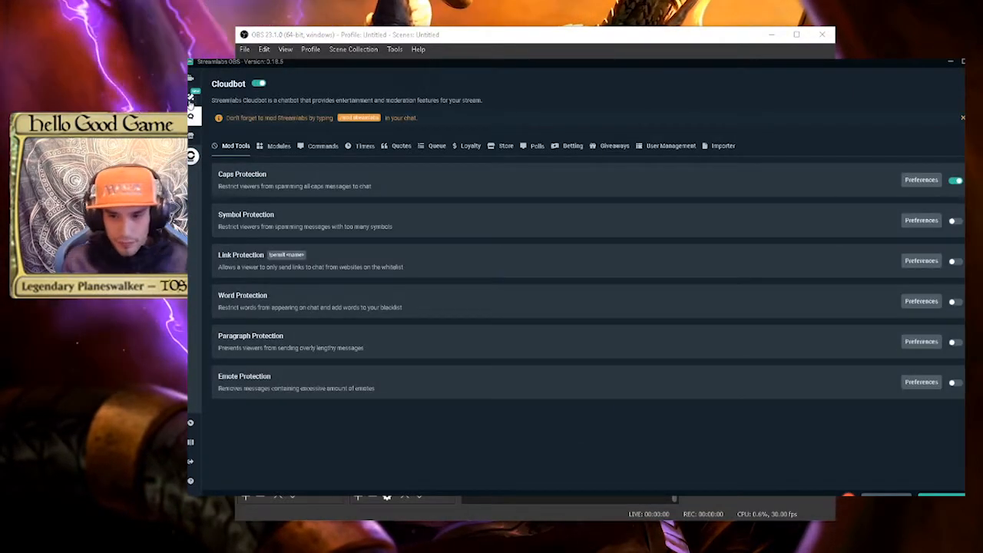
Return to the Streamlabs OBS scene themes and preview the overlay layouts of the Chapter 2 by OWN3D.TV theme
{"action": "left_click", "coordinate": [192, 96]}
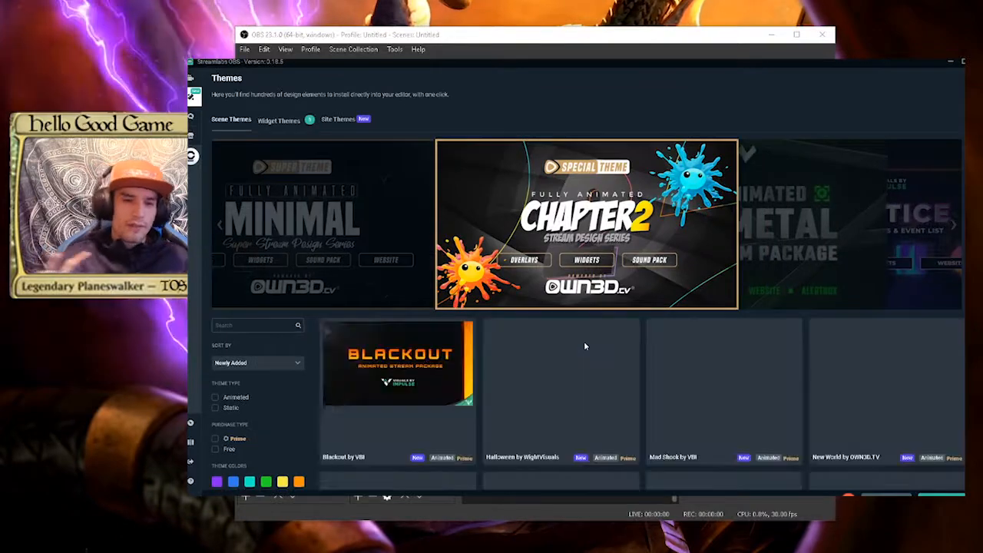
{"action": "scroll", "coordinate": [584, 341], "scroll_direction": "down", "scroll_amount": 2}
{"action": "scroll", "coordinate": [588, 347], "scroll_direction": "down", "scroll_amount": 2}
{"action": "scroll", "coordinate": [587, 347], "scroll_direction": "up", "scroll_amount": 3}
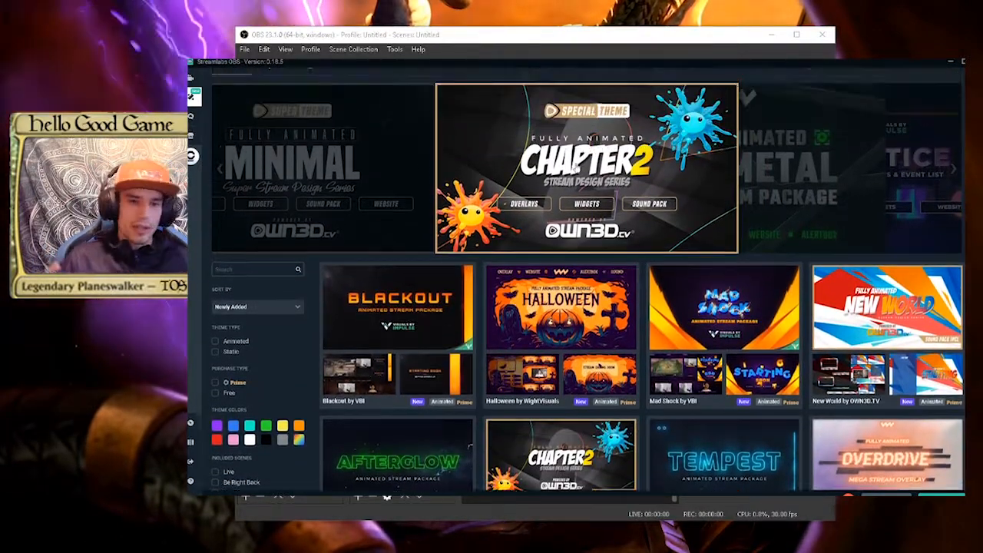
{"action": "left_click", "coordinate": [574, 177]}
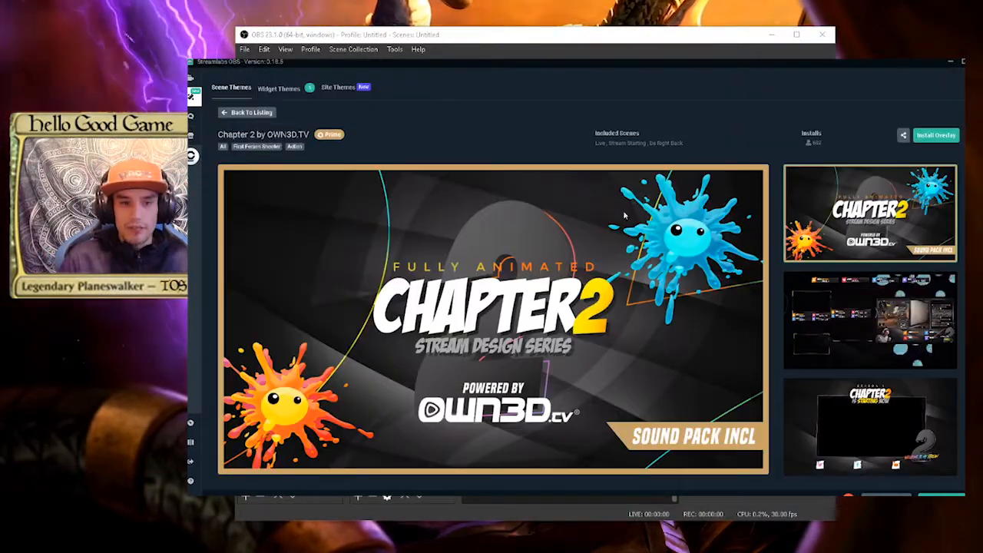
{"action": "left_click", "coordinate": [860, 294]}
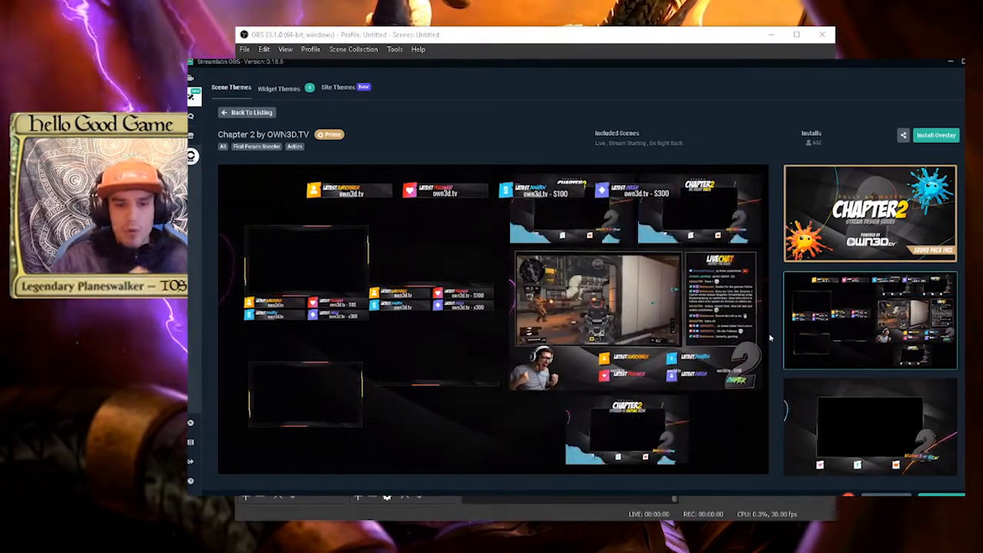
{"action": "scroll", "coordinate": [771, 338], "scroll_direction": "down", "scroll_amount": 1}
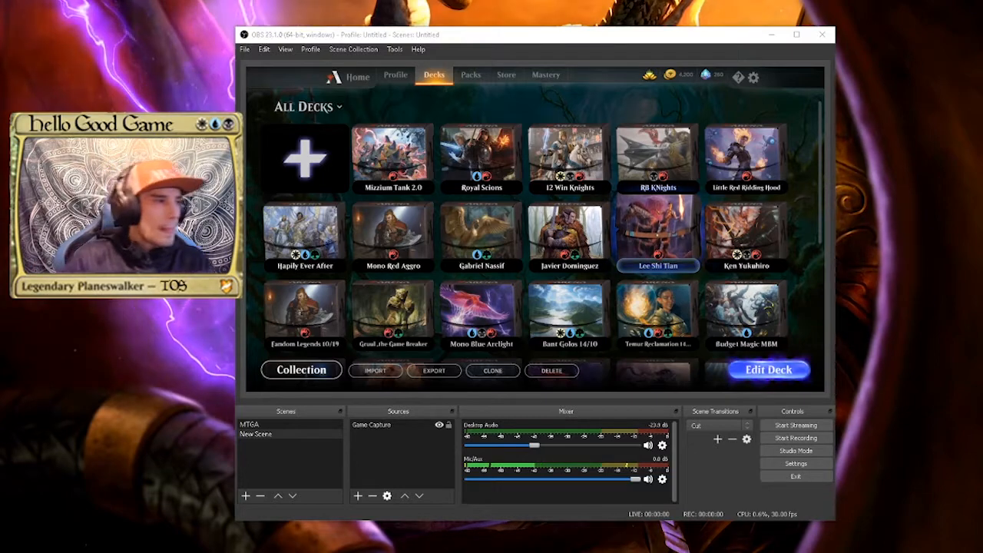
Switch to OBS, review the Stream settings for service, server and stream key, and accept the Settings dialog
{"action": "left_click_drag", "start_coordinate": [722, 40], "coordinate": [702, 21]}
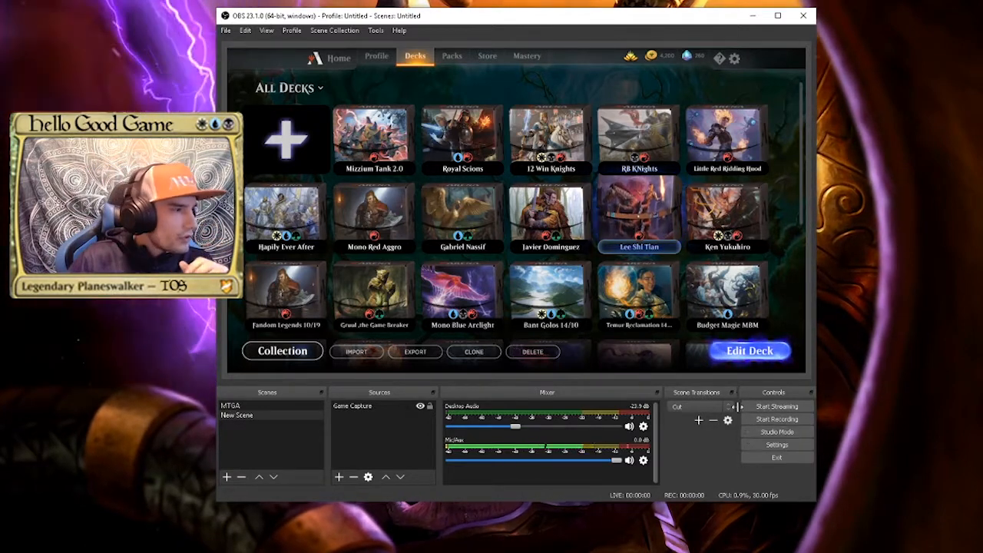
{"action": "left_click", "coordinate": [227, 30]}
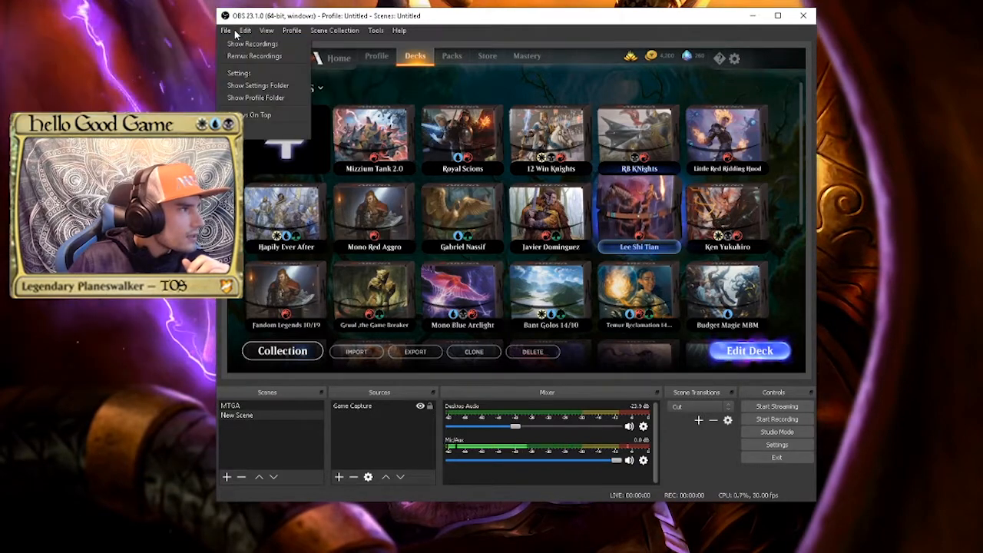
{"action": "left_click", "coordinate": [226, 30]}
{"action": "left_click", "coordinate": [790, 445]}
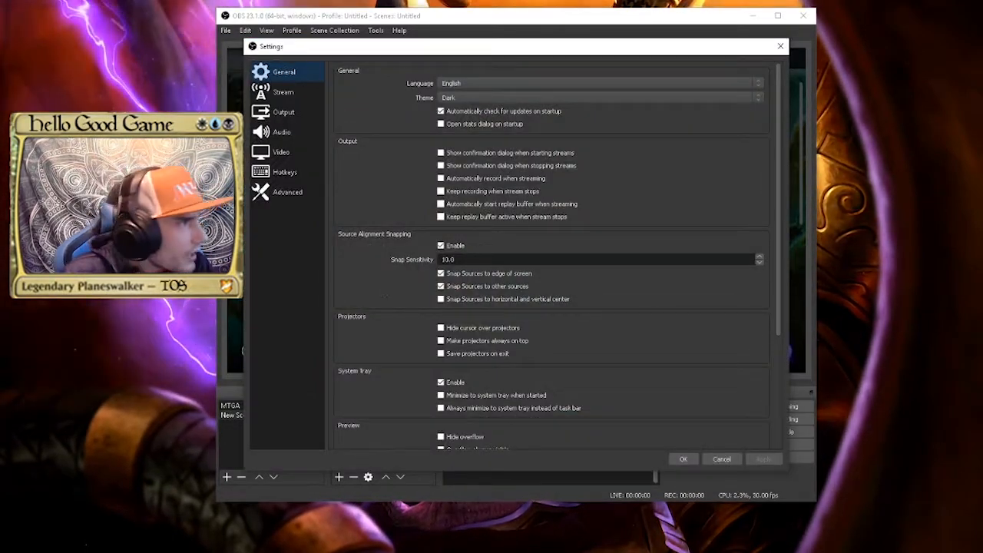
{"action": "left_click", "coordinate": [283, 92]}
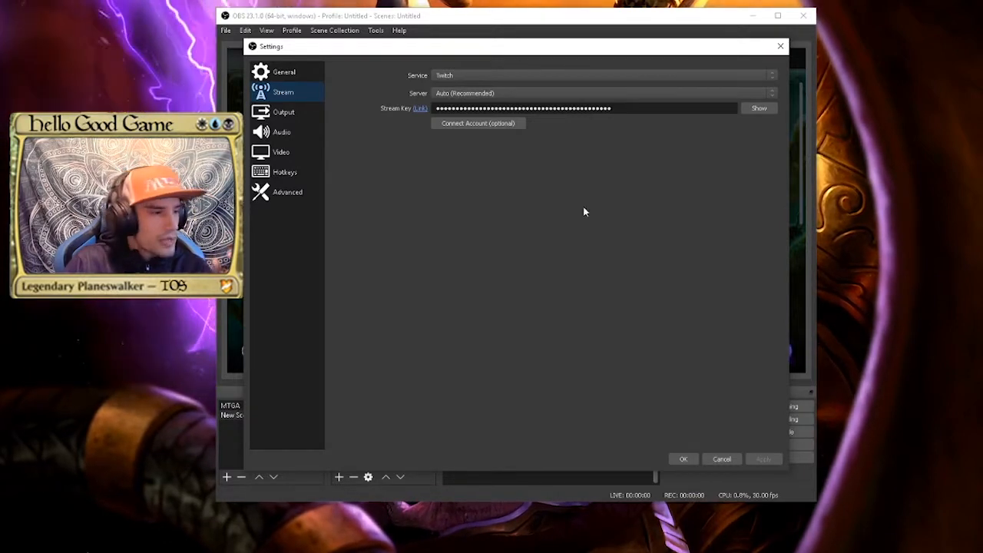
{"action": "left_click", "coordinate": [684, 458]}
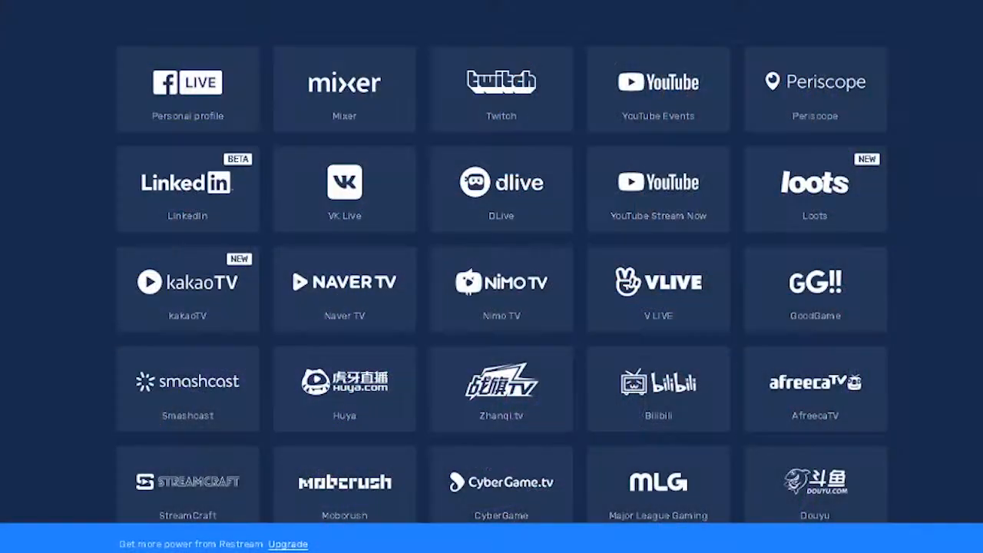
Look through the streaming platforms that Restream supports in the web browser
{"action": "scroll", "coordinate": [502, 262], "scroll_direction": "down", "scroll_amount": 1}
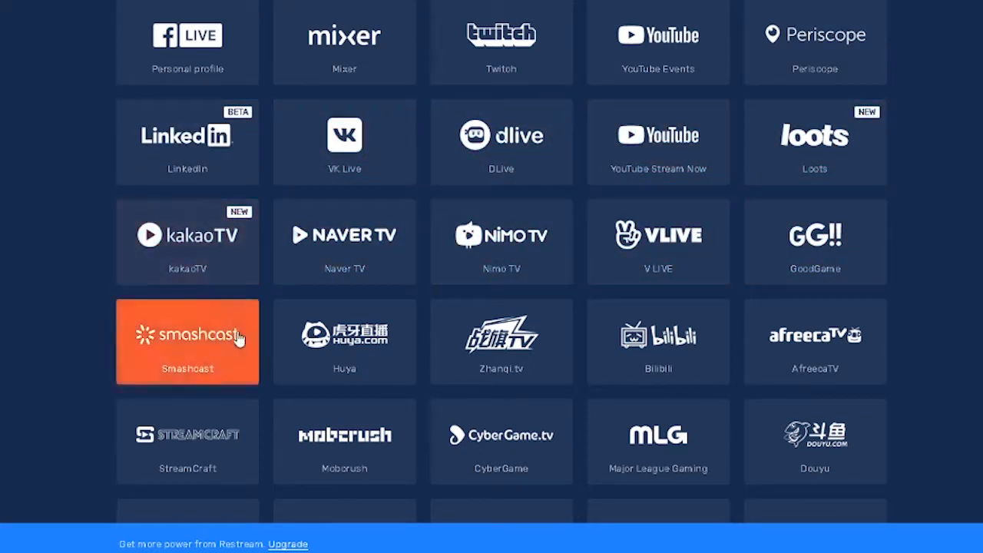
{"action": "scroll", "coordinate": [502, 261], "scroll_direction": "down", "scroll_amount": 4}
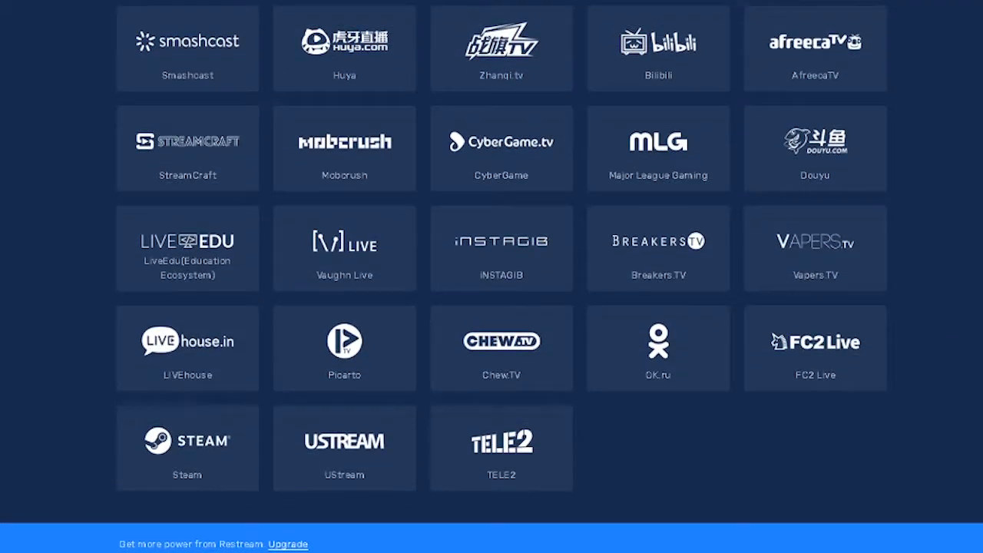
{"action": "scroll", "coordinate": [502, 261], "scroll_direction": "up", "scroll_amount": 5}
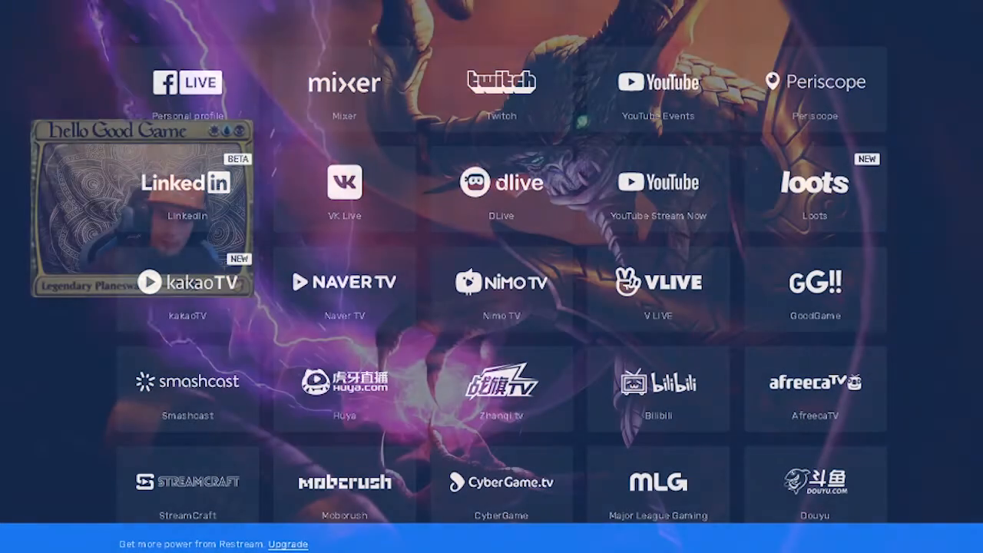